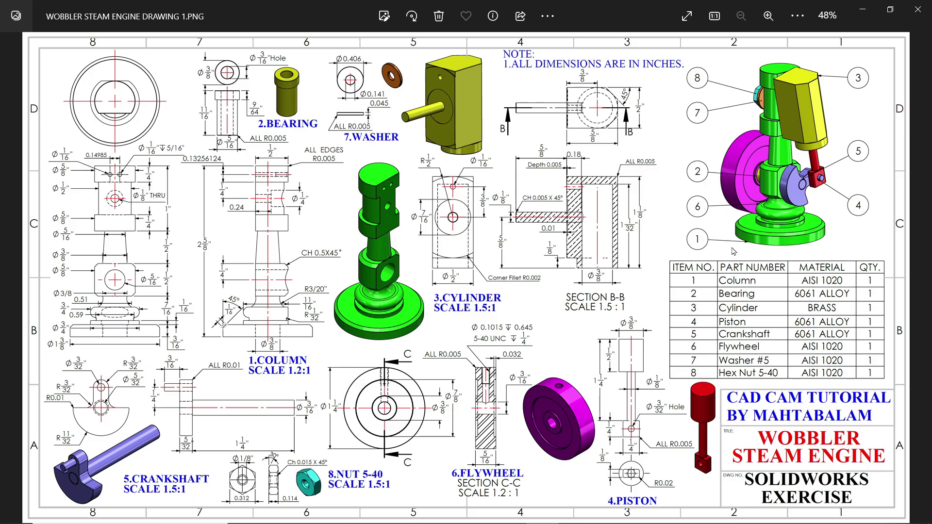
Look over the bearing views in the reference drawing, then close it to return to the part.
scroll(805, 316, up, 3)
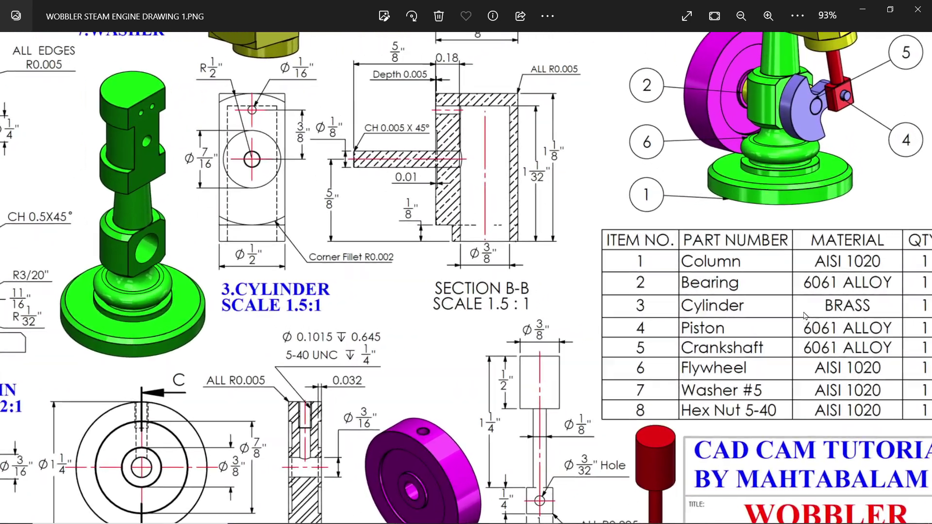
drag(753, 302, 707, 300)
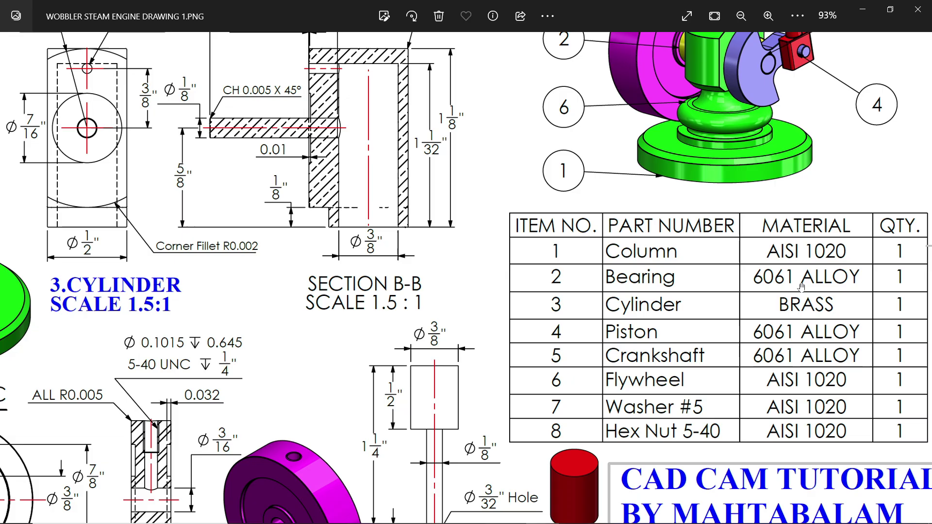
scroll(818, 287, down, 3)
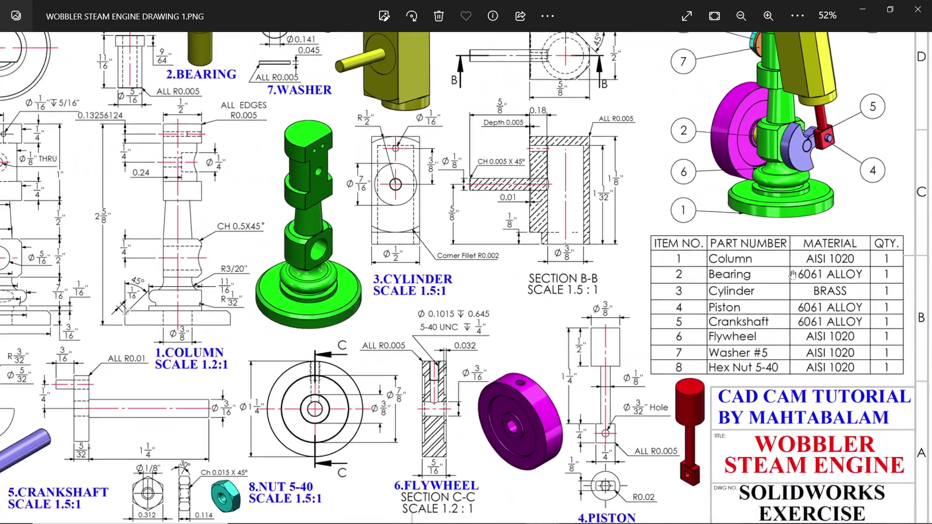
scroll(274, 79, up, 5)
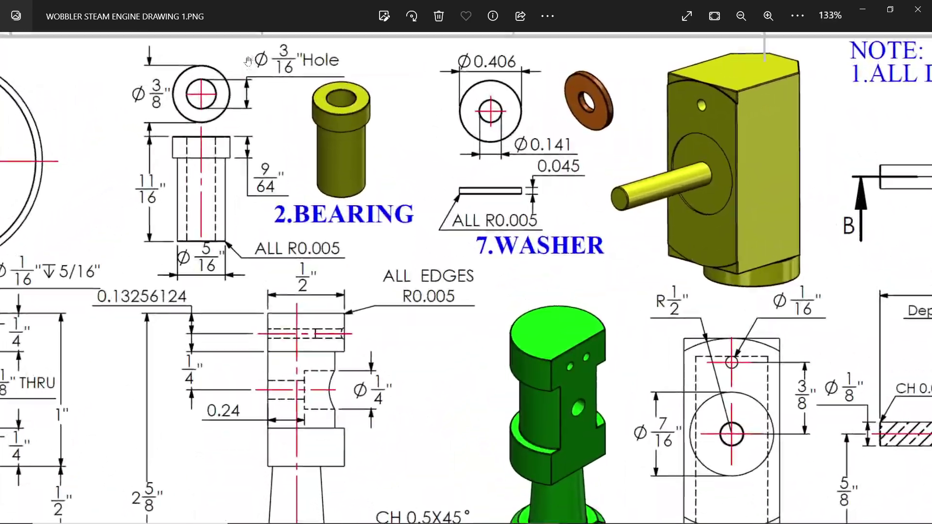
drag(275, 82, 389, 168)
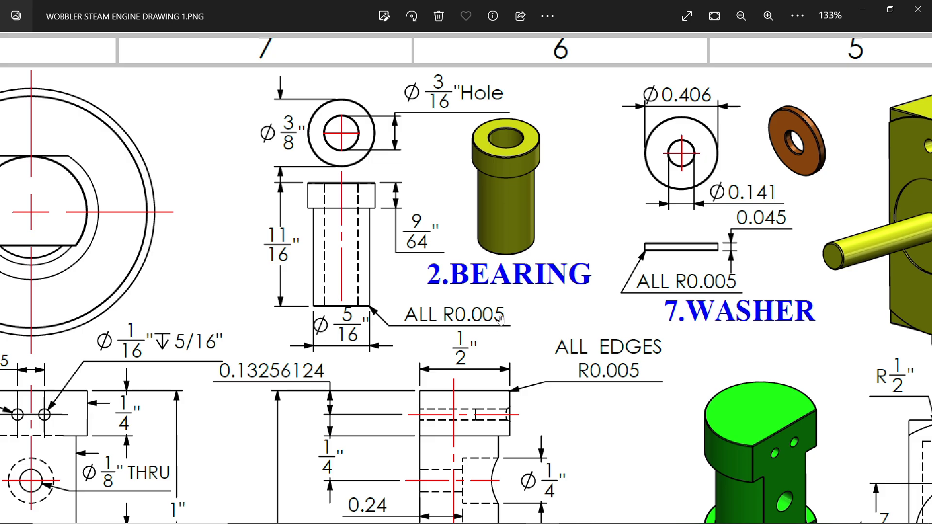
scroll(484, 292, down, 3)
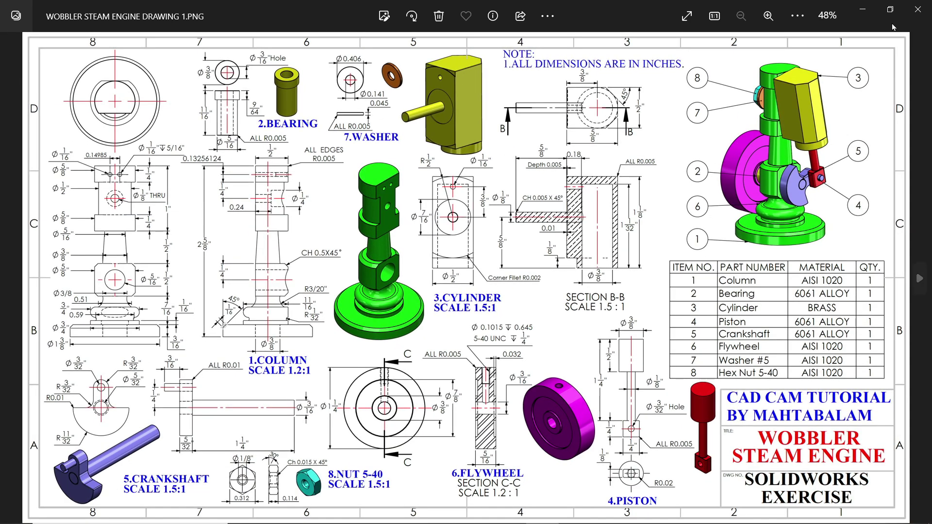
click(863, 9)
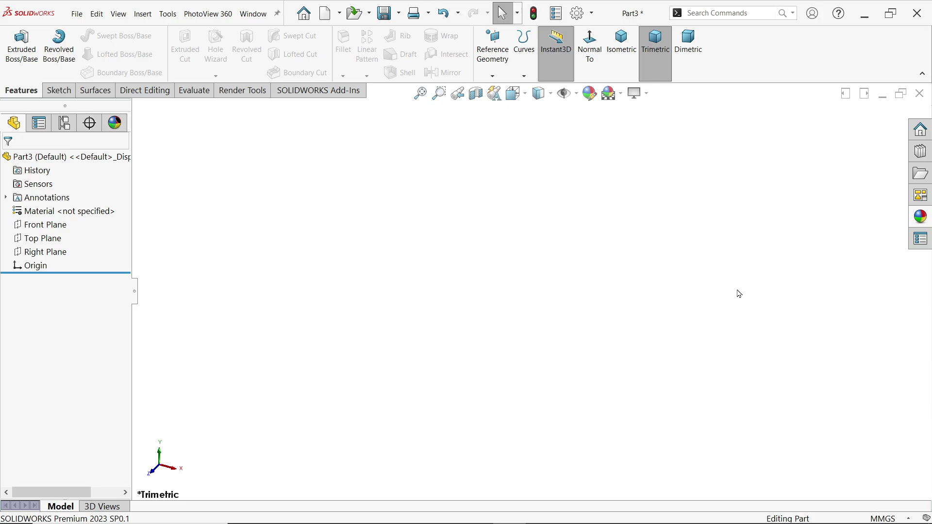
Set the document units to IPS with lengths shown as fractions of 1/64.
click(869, 519)
click(834, 508)
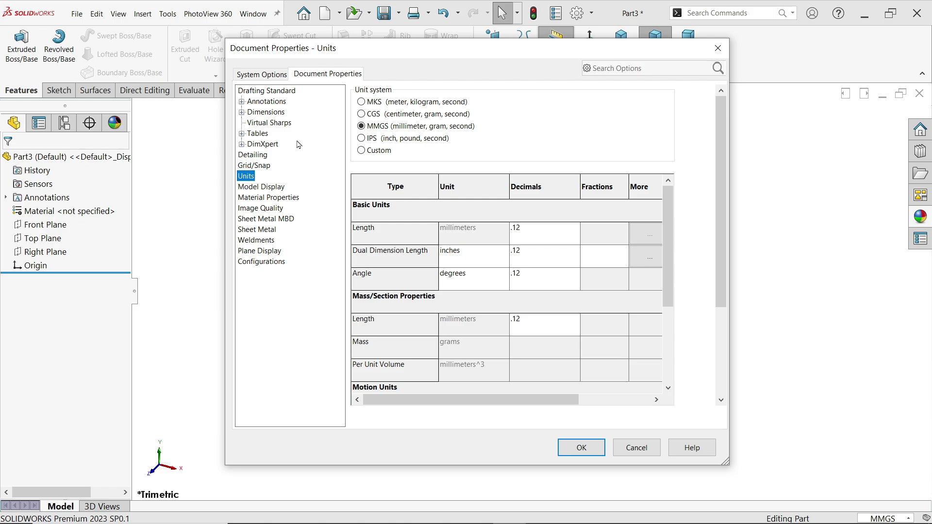
click(365, 141)
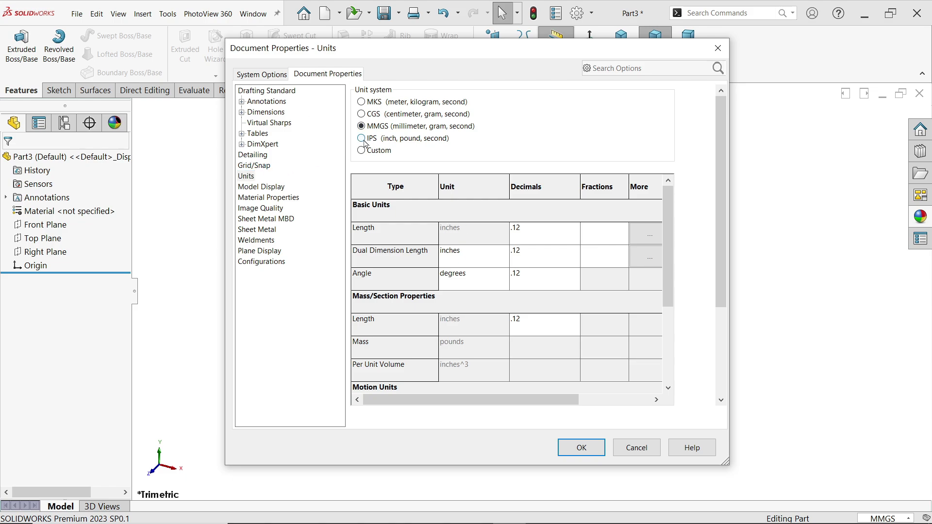
click(590, 238)
click(565, 234)
click(576, 230)
click(533, 270)
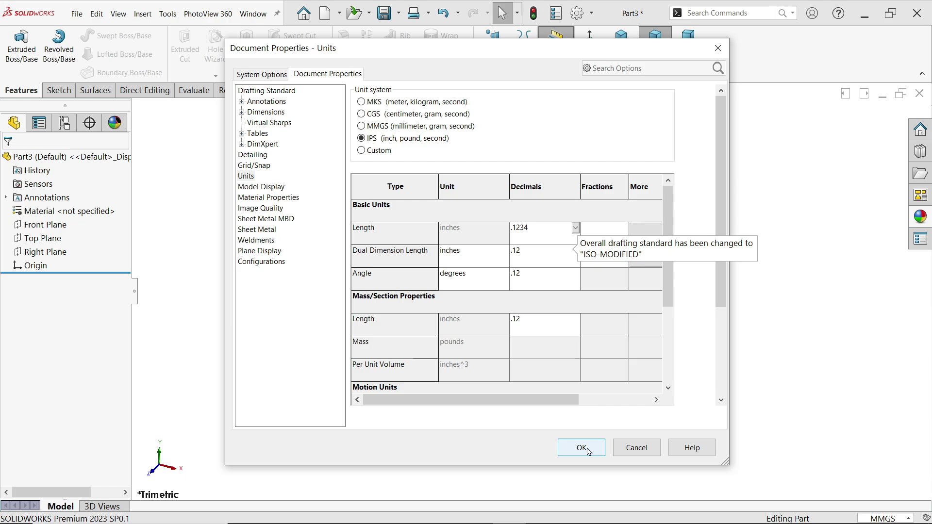
click(615, 235)
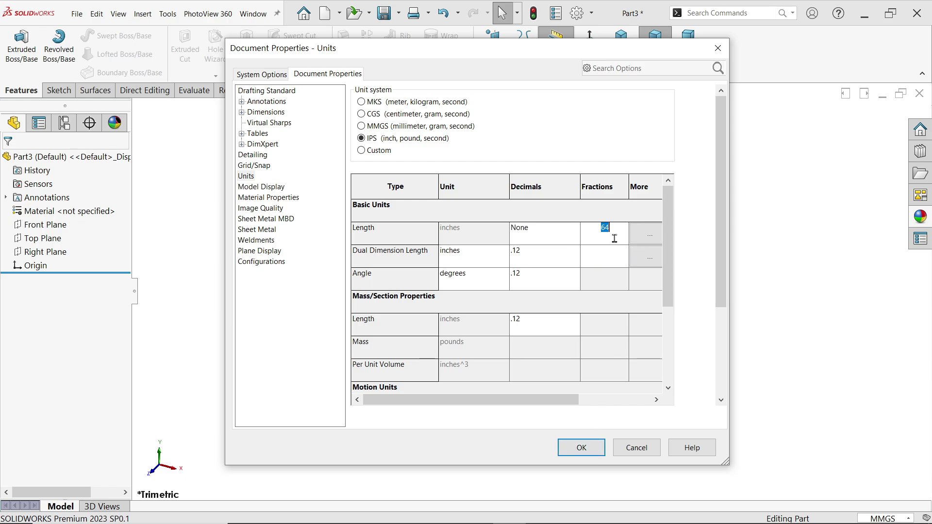
click(582, 448)
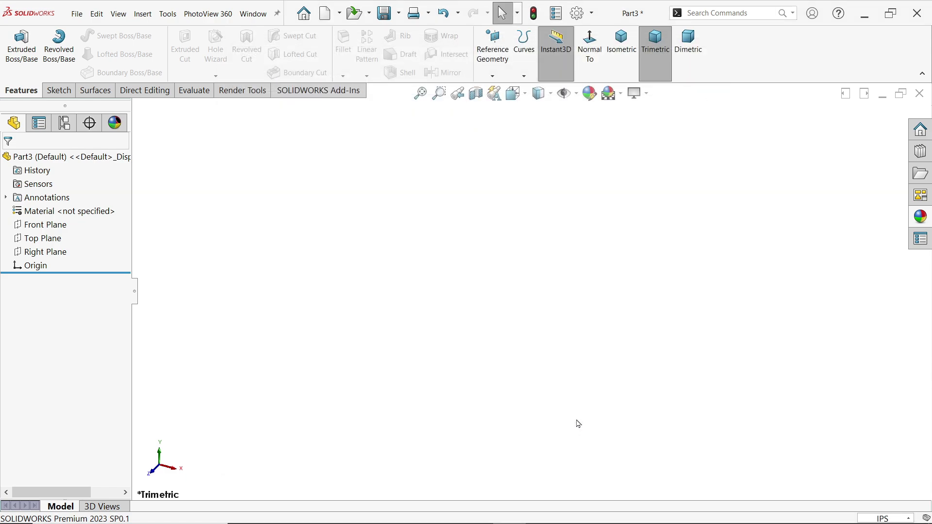
Start a sketch on the Front Plane using the Line tool.
click(54, 226)
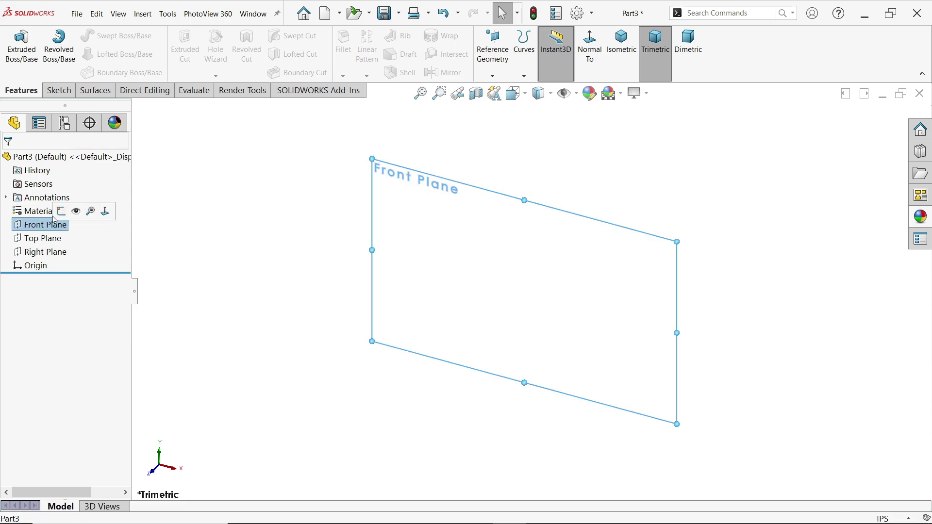
click(65, 202)
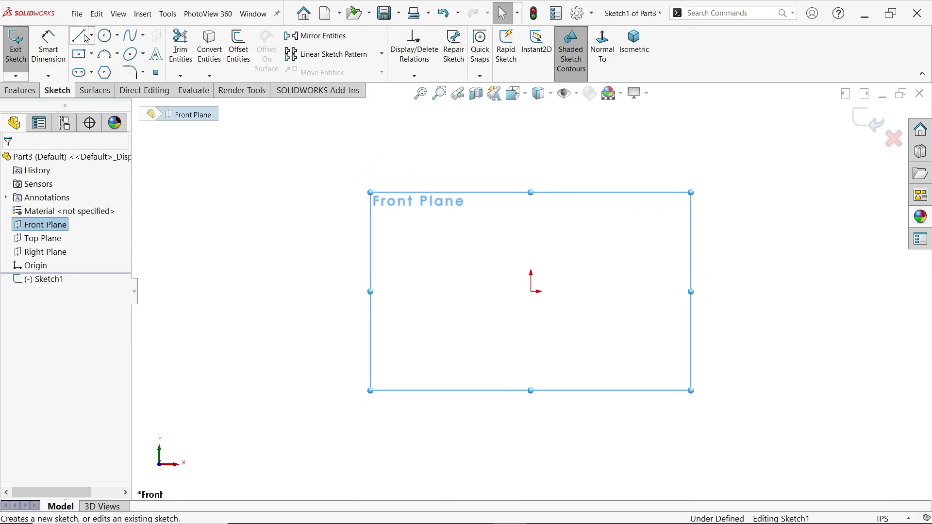
click(80, 36)
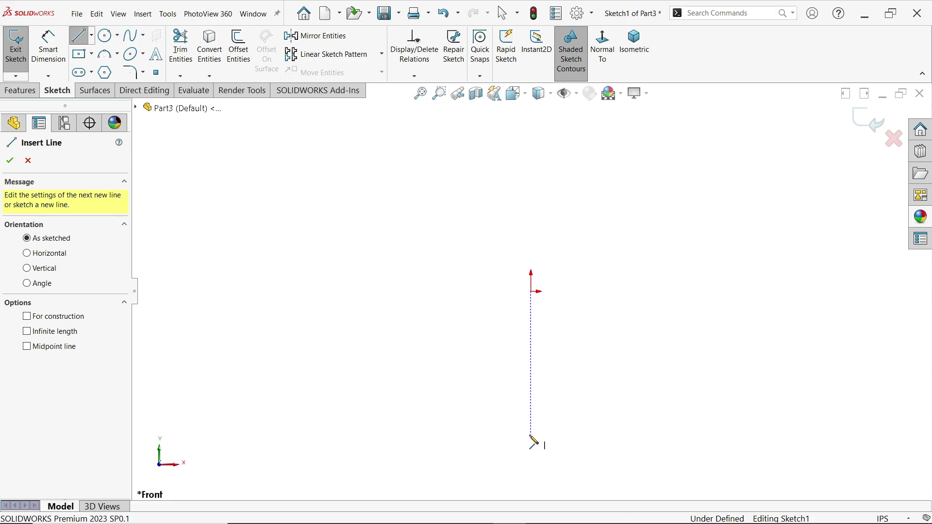
Draw the closed six-line stepped profile, with its left edge rising to the origin.
click(531, 435)
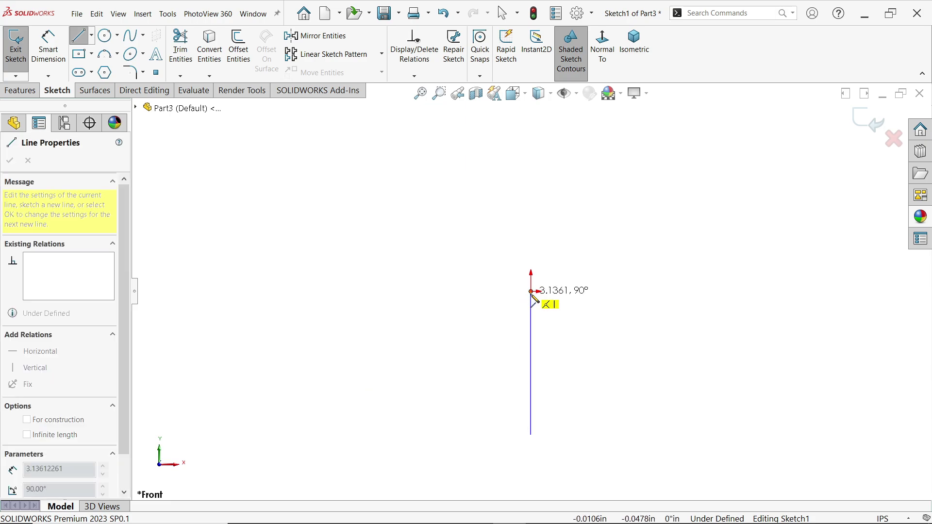
click(531, 292)
click(611, 291)
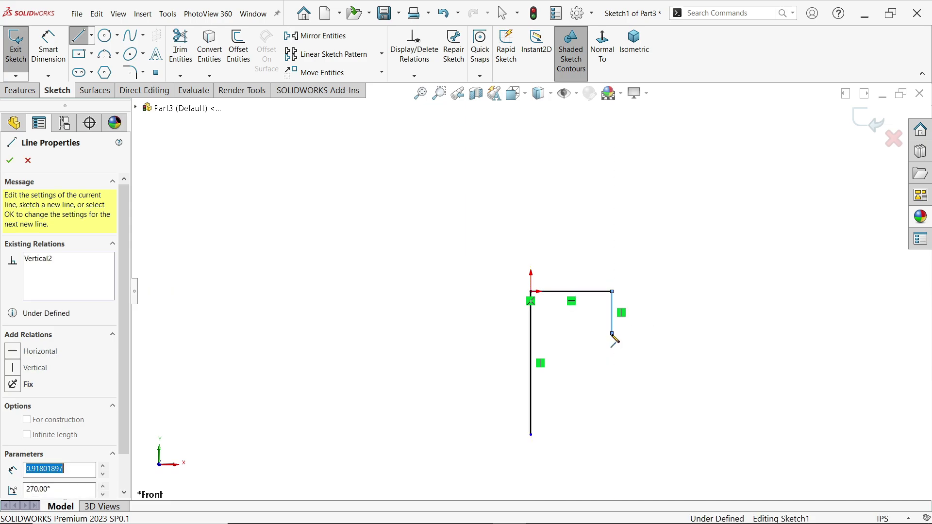
click(611, 333)
click(596, 333)
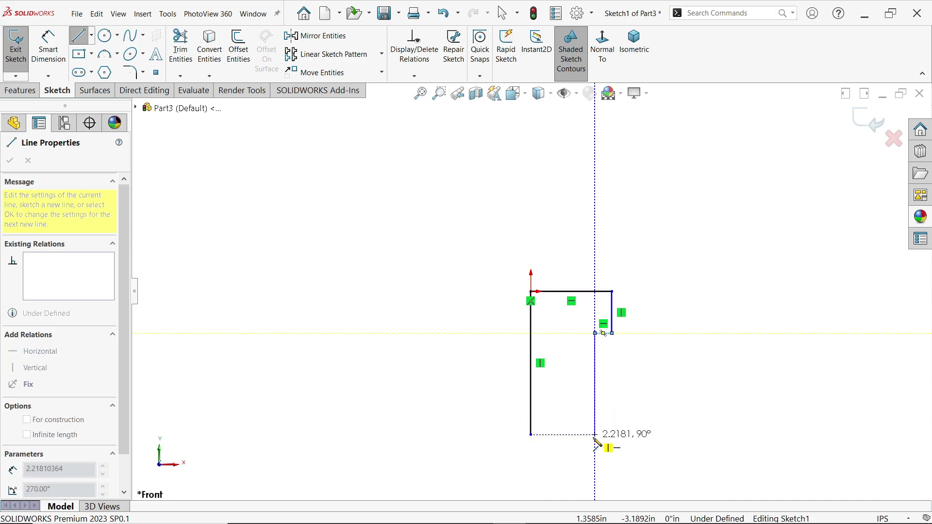
click(595, 435)
click(530, 435)
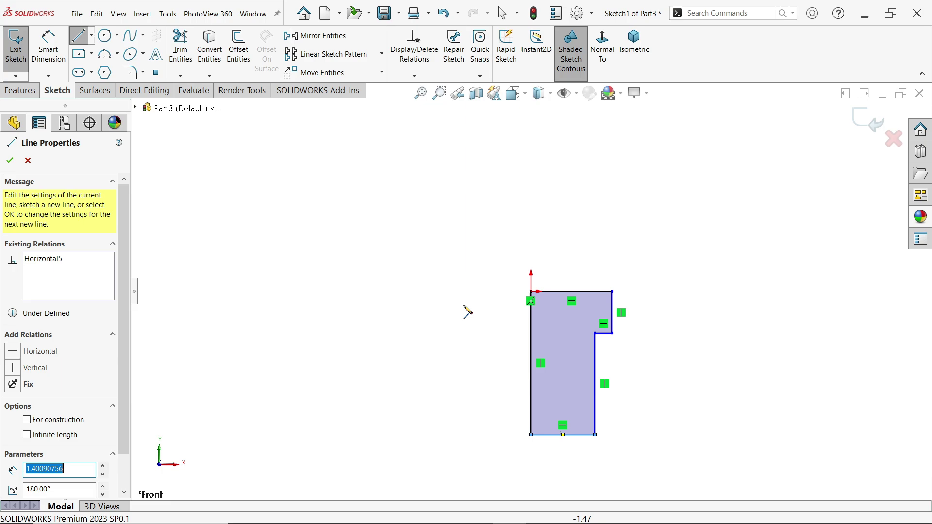
key(Escape)
Zoom out and select the profile's left vertical edge.
scroll(603, 443, down, 3)
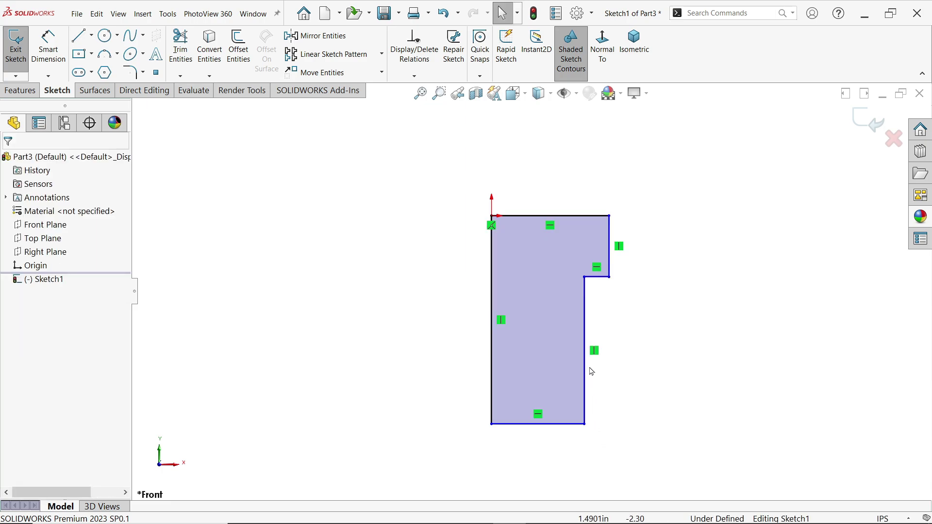
scroll(591, 372, down, 1)
click(471, 304)
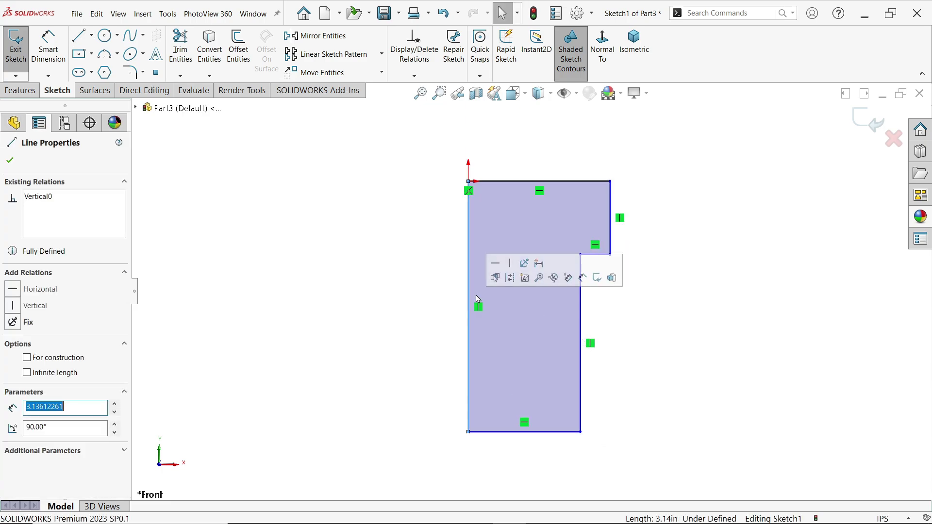
Make the left edge a construction centerline and dimension the profile height to 11/16".
click(513, 277)
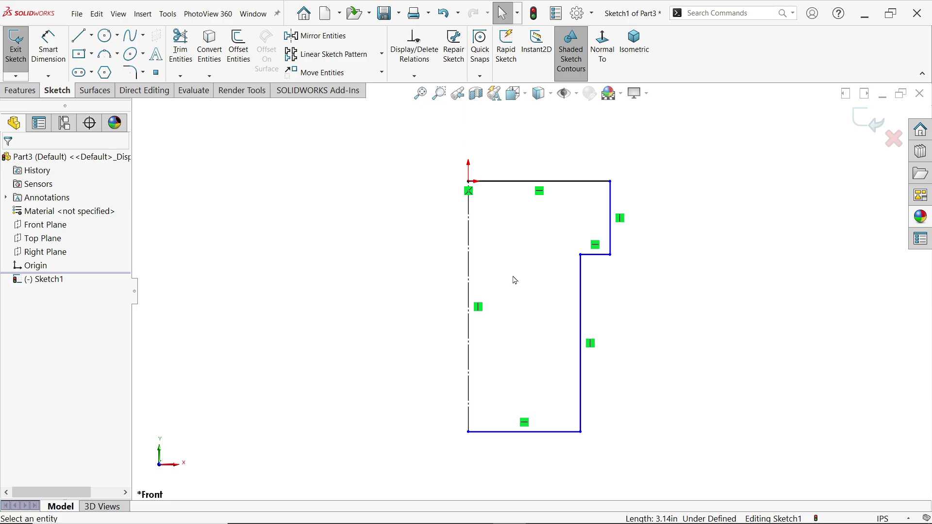
click(47, 57)
click(469, 328)
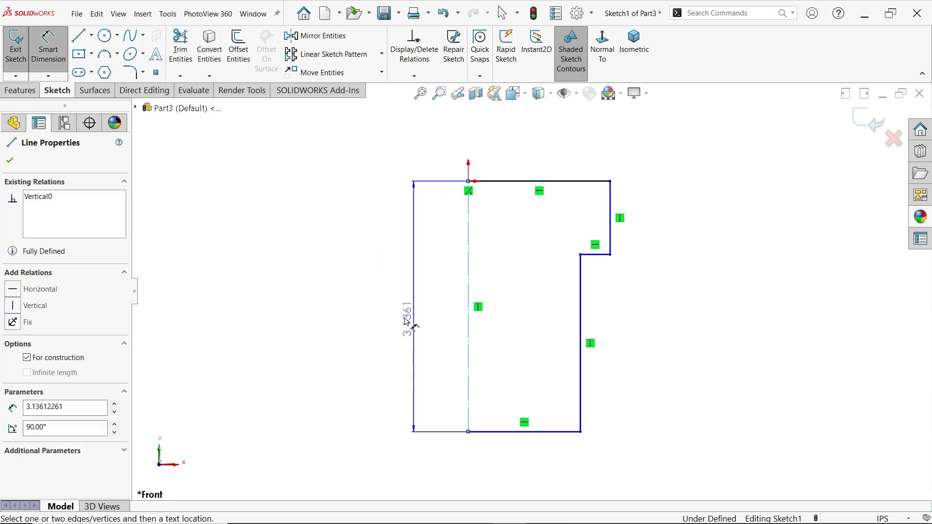
click(385, 313)
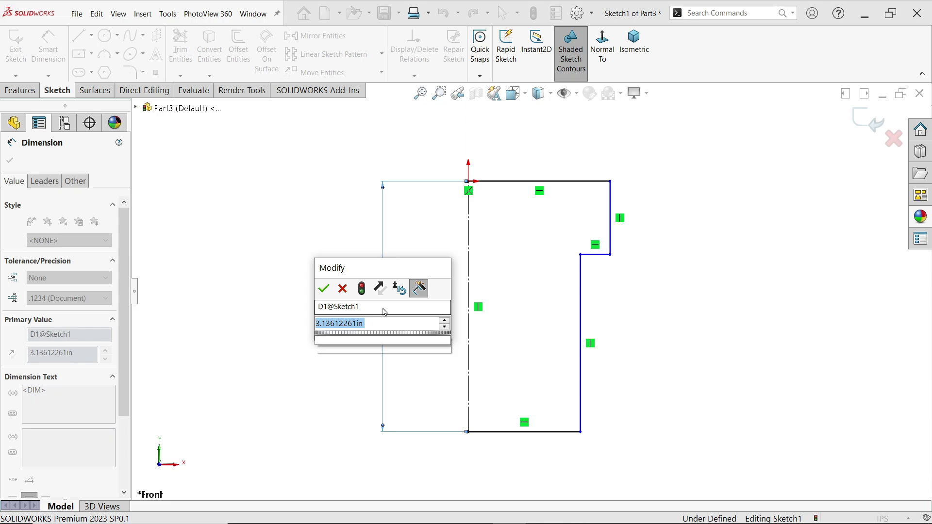
text(11/16)
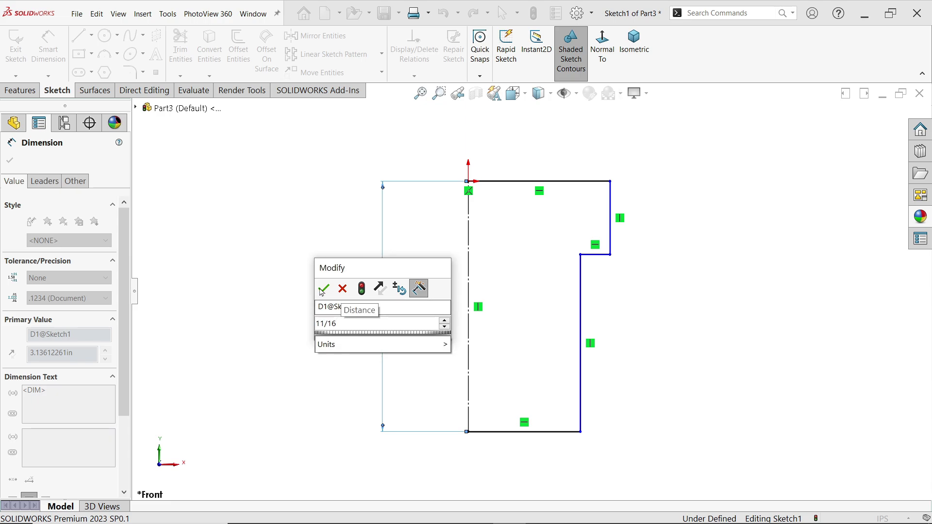
key(Return)
Dimension the right edge against the centerline as a 5/16" bottom width.
scroll(529, 281, up, 2)
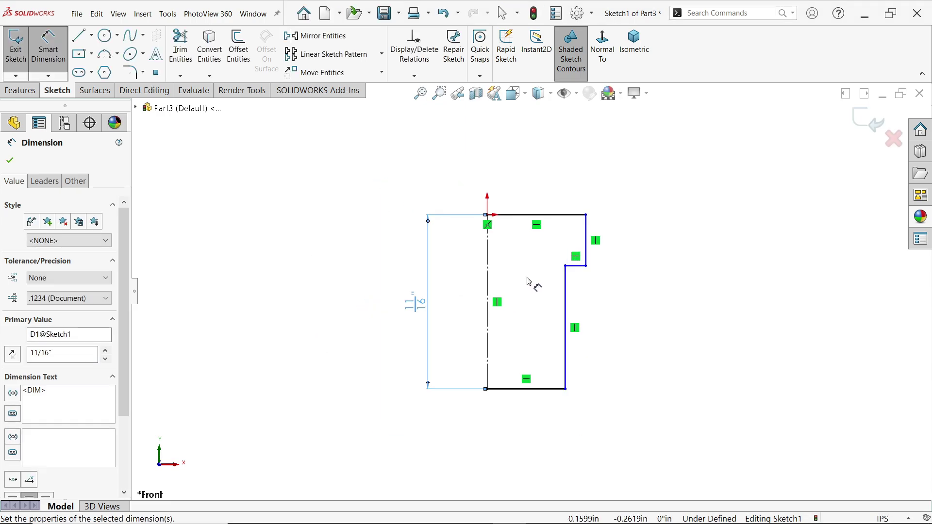
scroll(563, 376, down, 2)
click(569, 369)
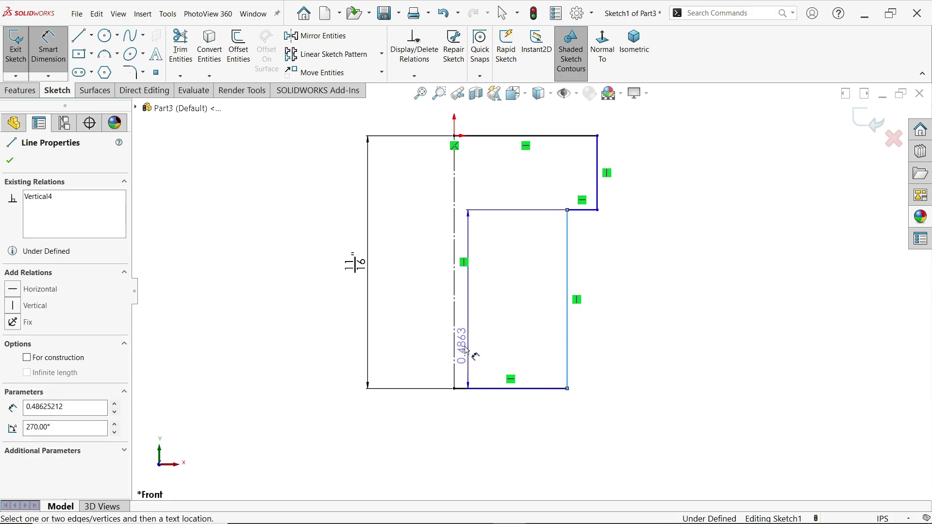
click(455, 352)
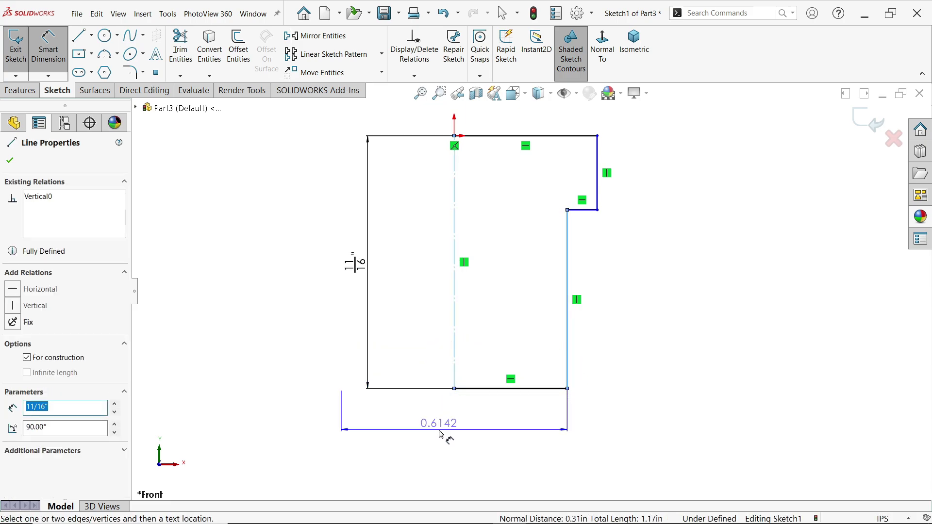
click(441, 435)
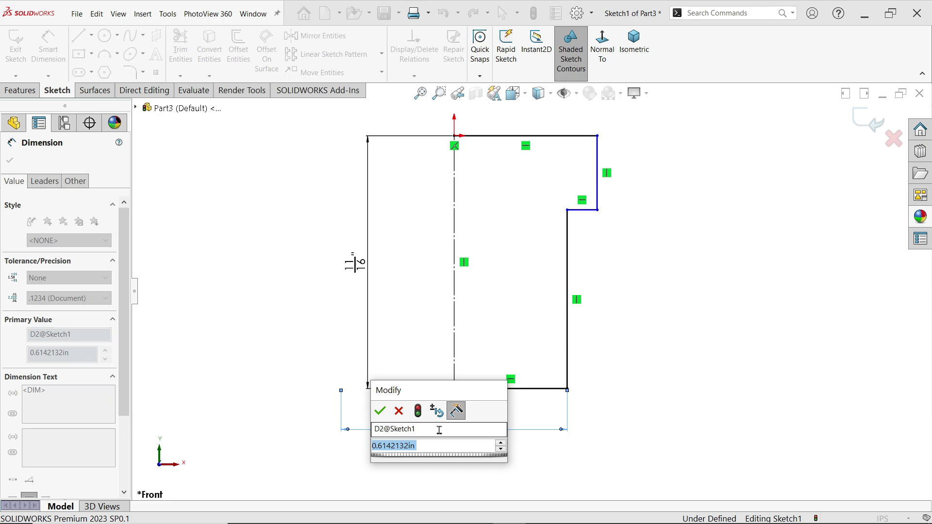
text(5/16)
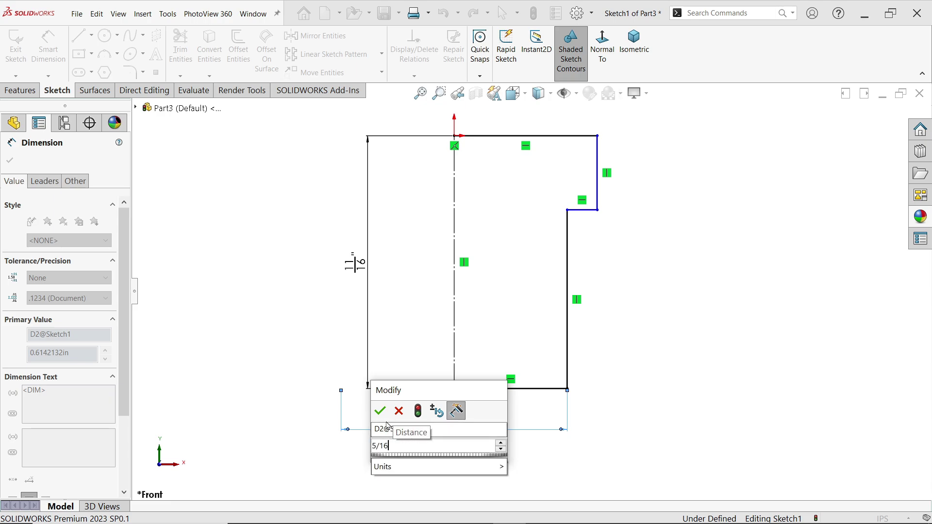
click(383, 417)
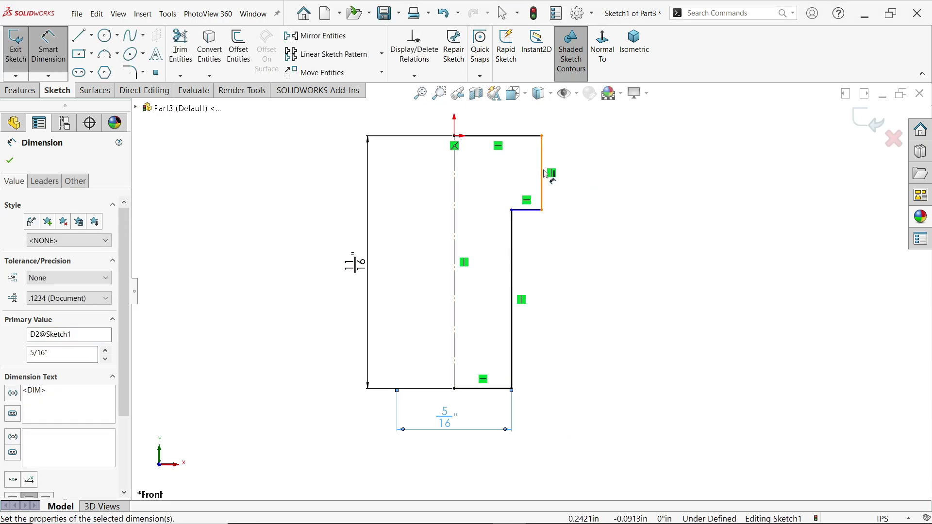
Dimension the top edge width to 3/8".
click(541, 167)
click(482, 119)
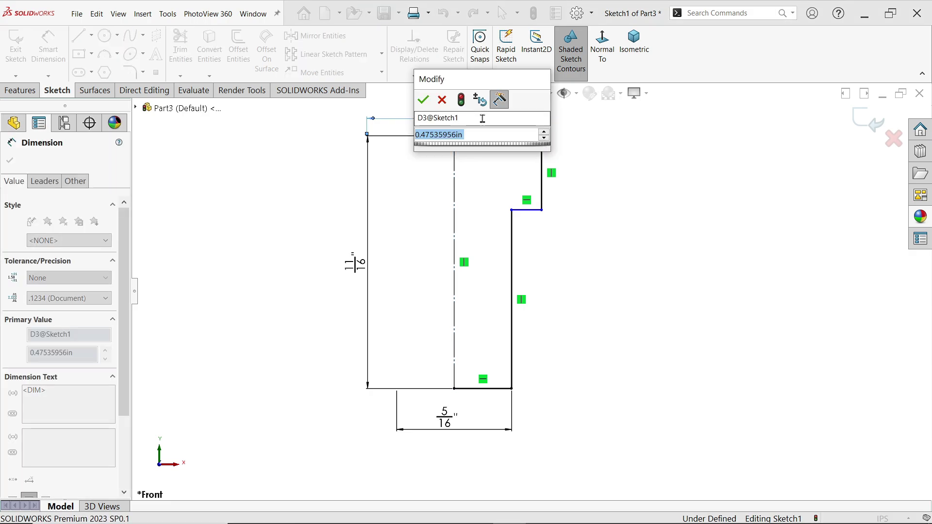
text(3/8)
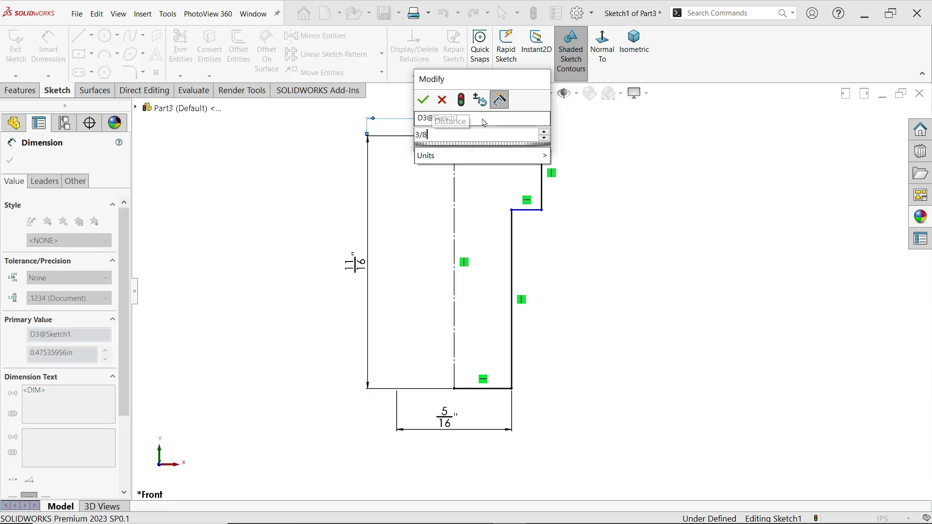
click(430, 100)
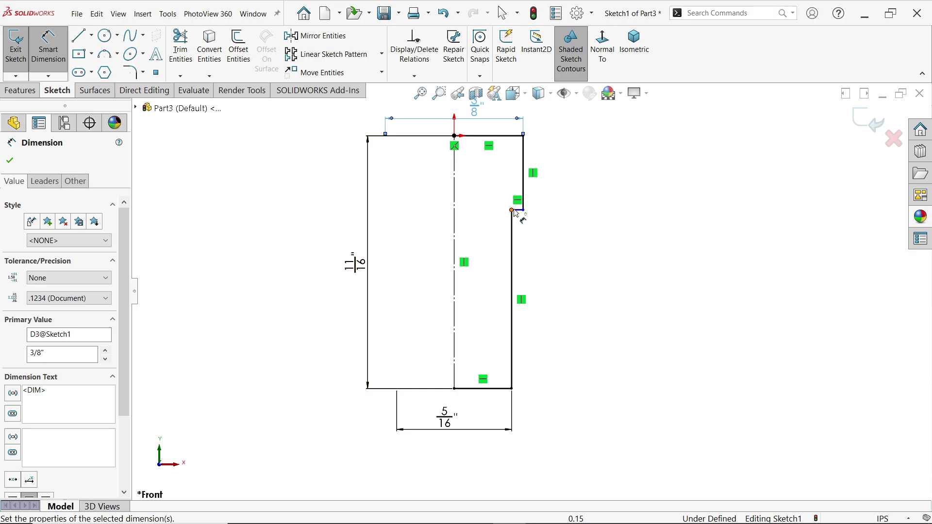
Dimension the short right flange edge to 9/64" and exit Smart Dimension.
scroll(528, 189, down, 3)
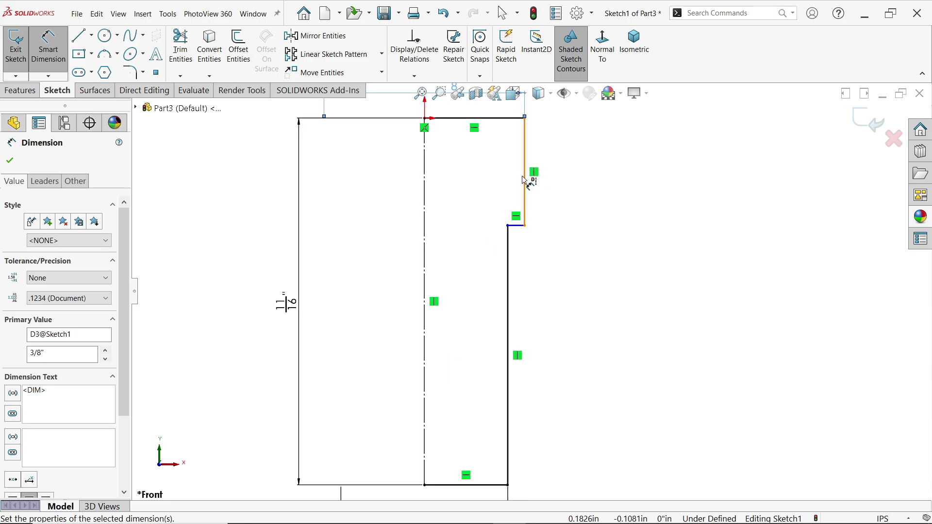
click(528, 181)
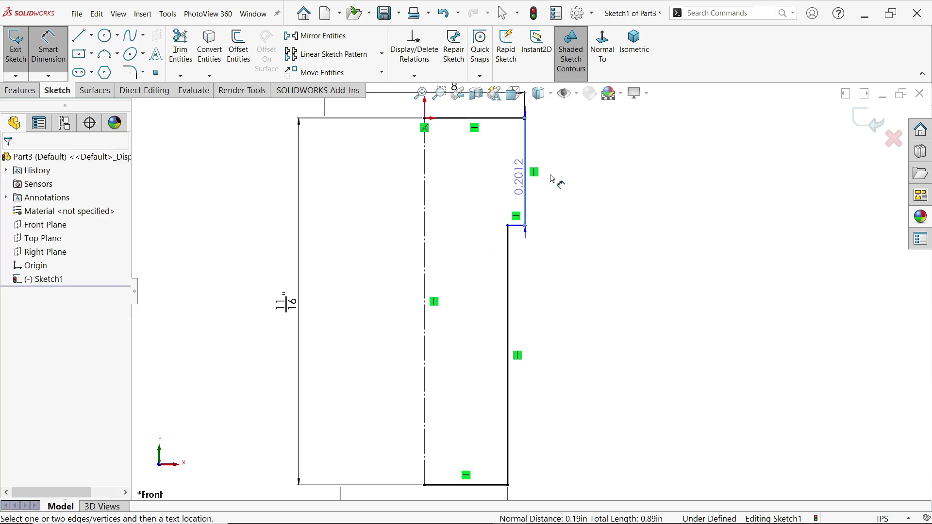
click(588, 176)
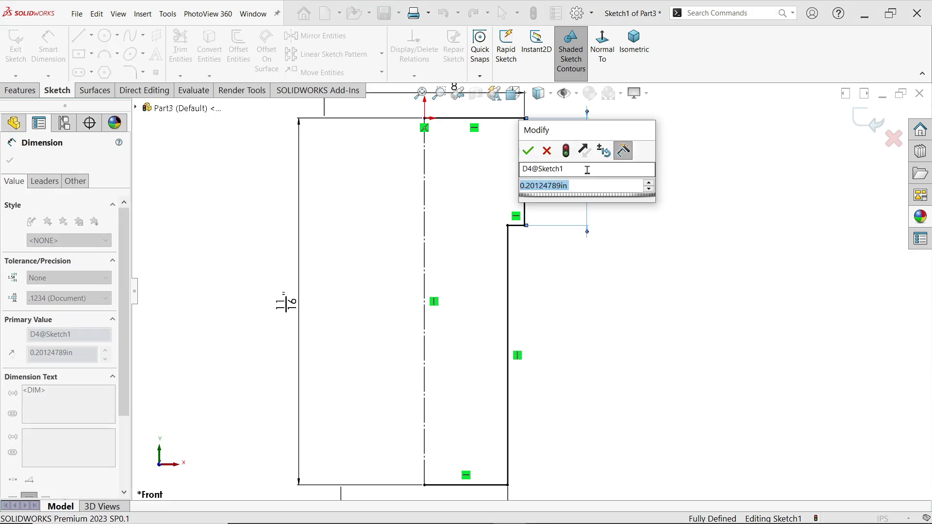
text(9/64)
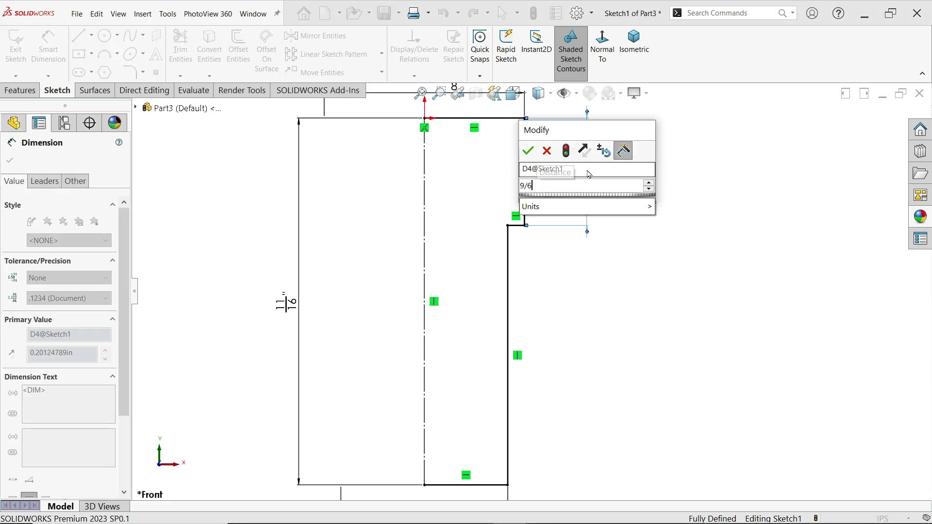
click(532, 151)
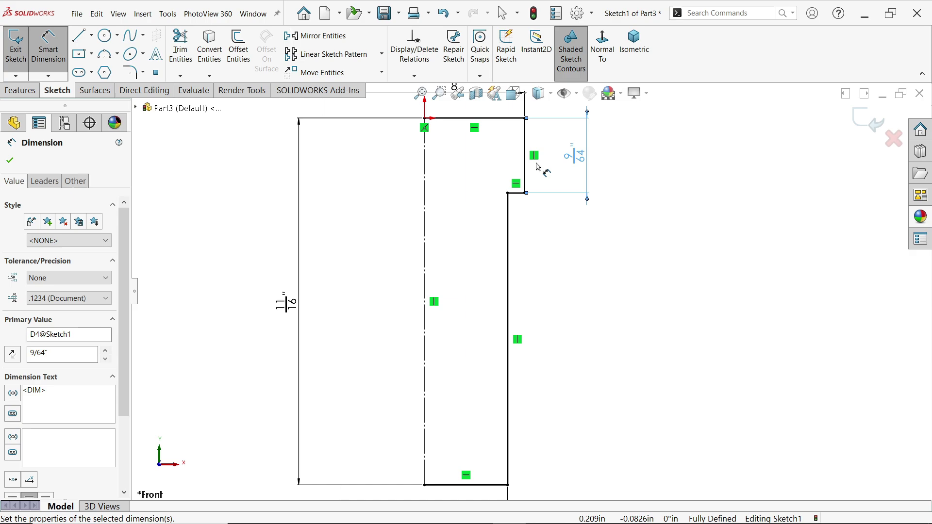
scroll(534, 219, up, 4)
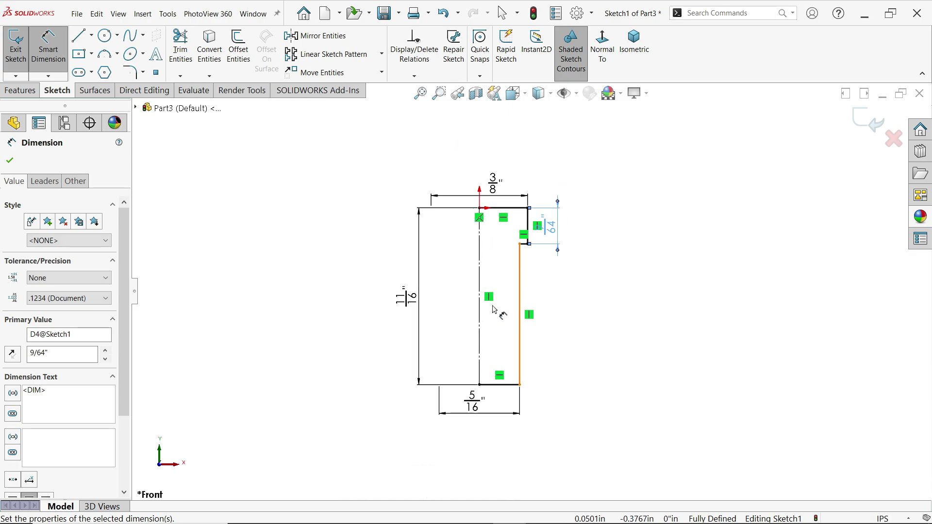
scroll(491, 284, down, 2)
key(Escape)
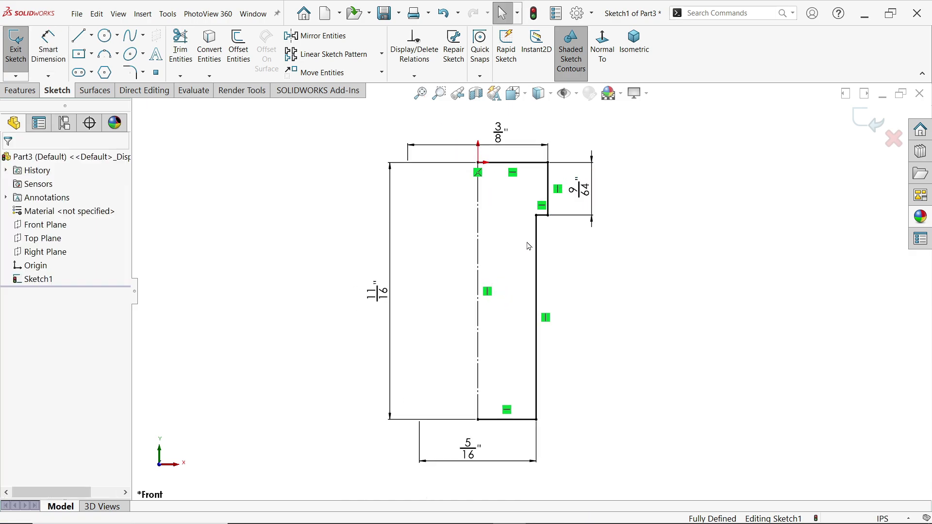
Revolve the sketch Blind 360° about the centerline, letting the sketch auto-close.
click(20, 90)
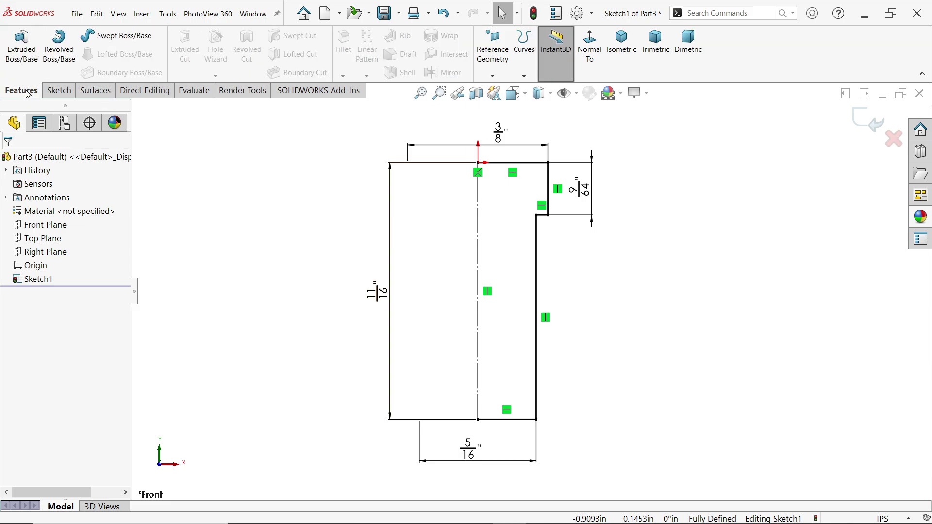
click(66, 55)
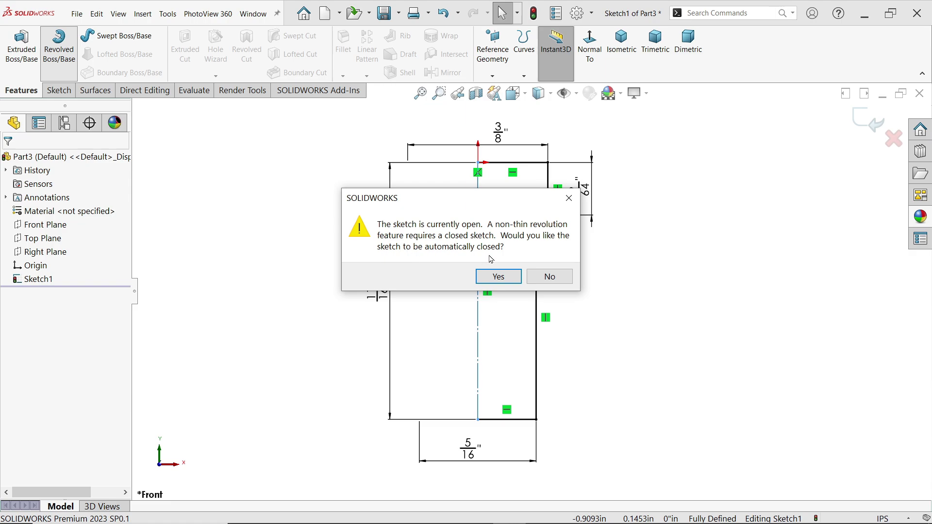
click(498, 276)
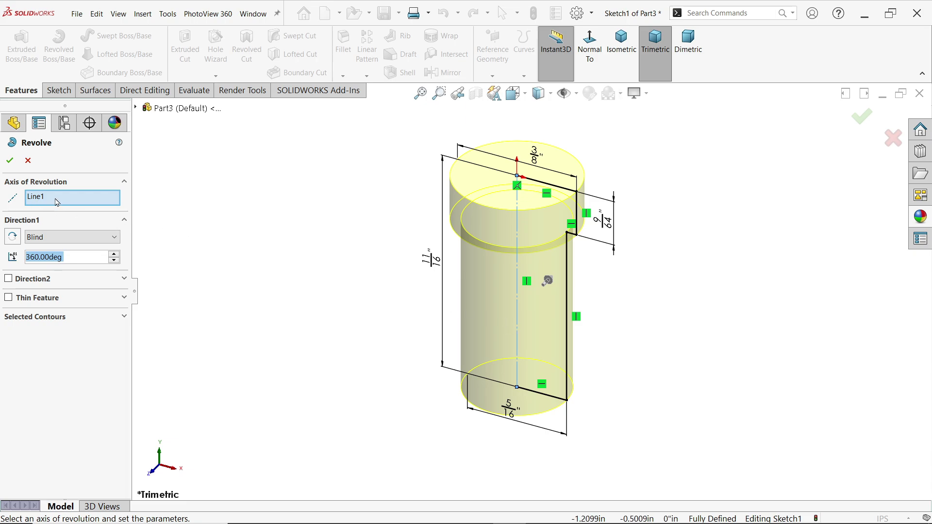
click(35, 241)
click(35, 242)
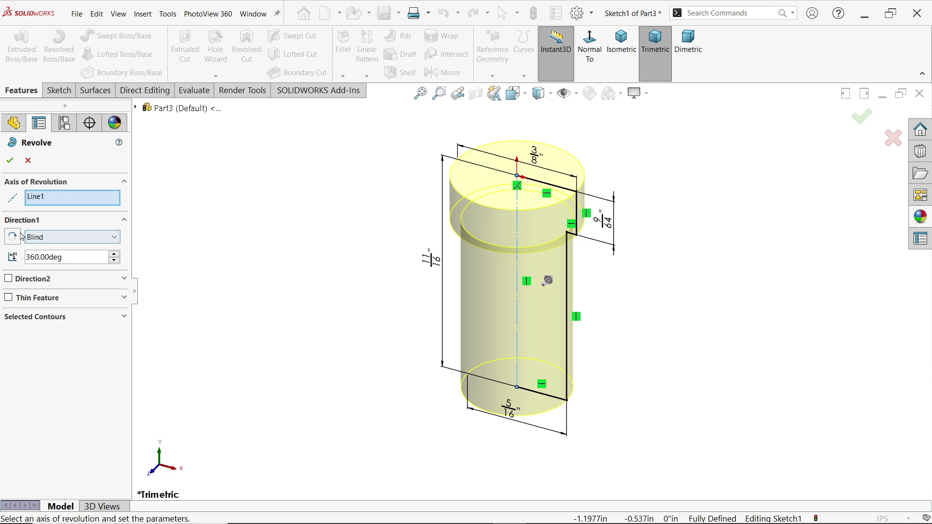
Accept the revolve and sketch a circle centred on the origin on the top face.
click(11, 161)
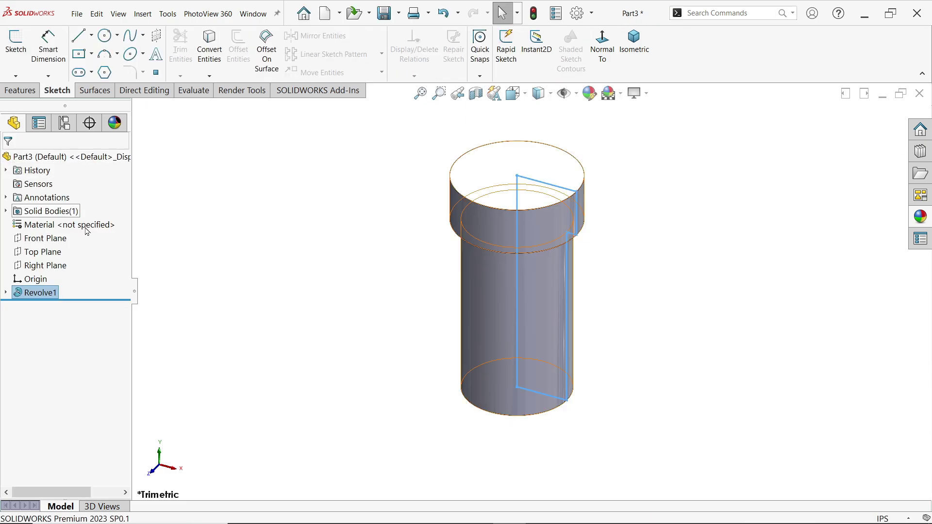
middle_drag(275, 155, 267, 287)
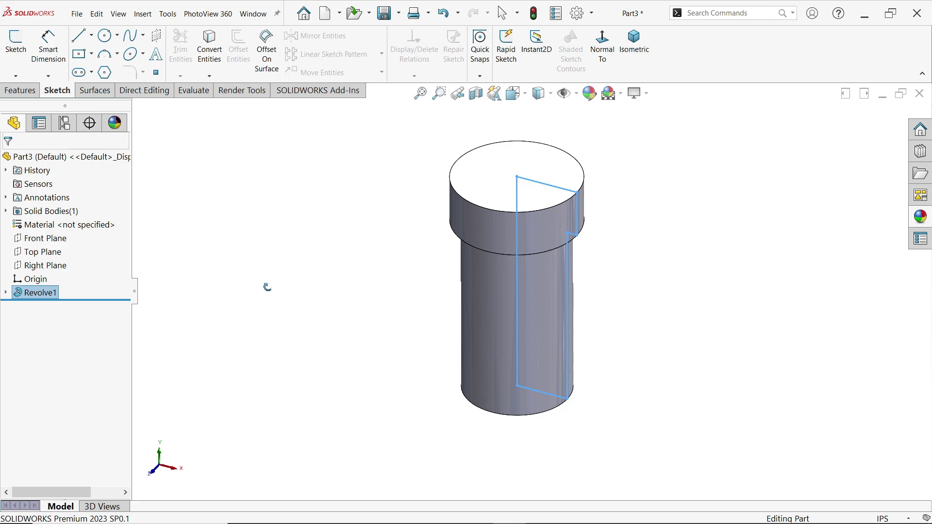
click(498, 191)
click(531, 154)
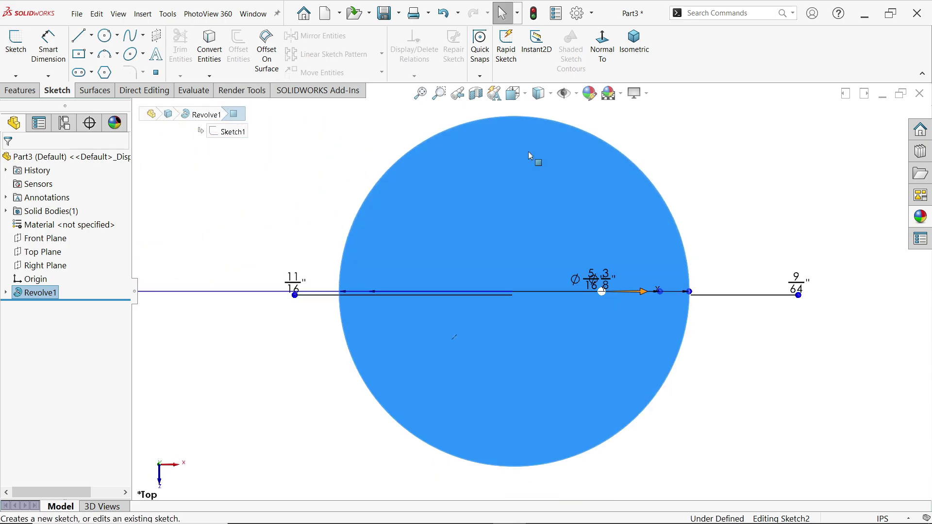
click(107, 36)
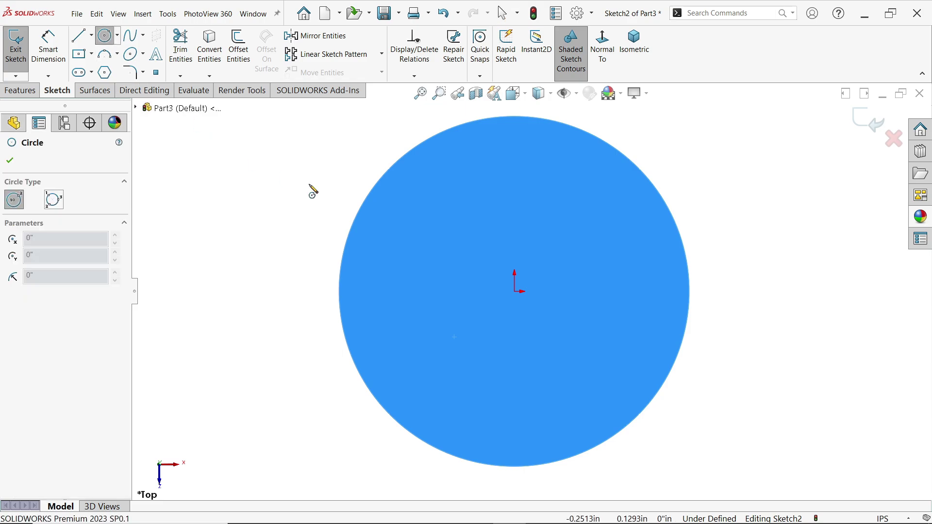
click(516, 292)
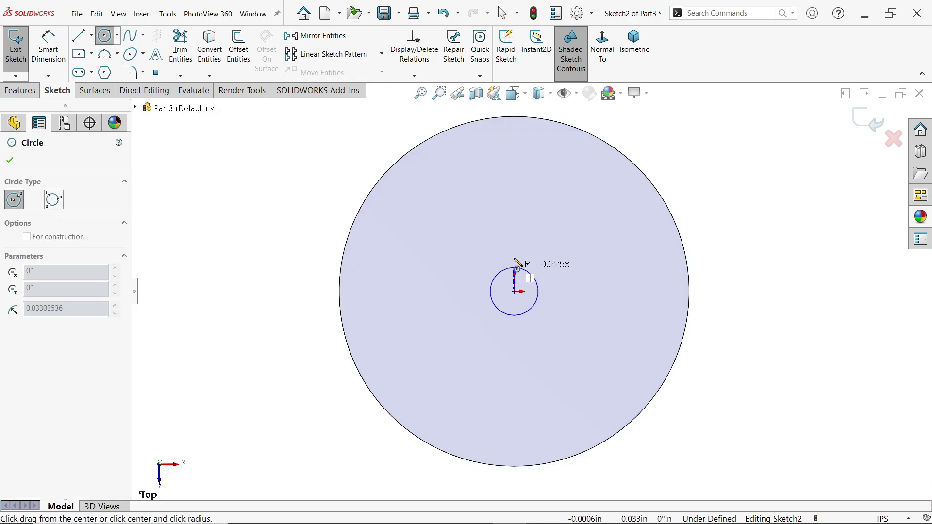
click(523, 176)
key(Escape)
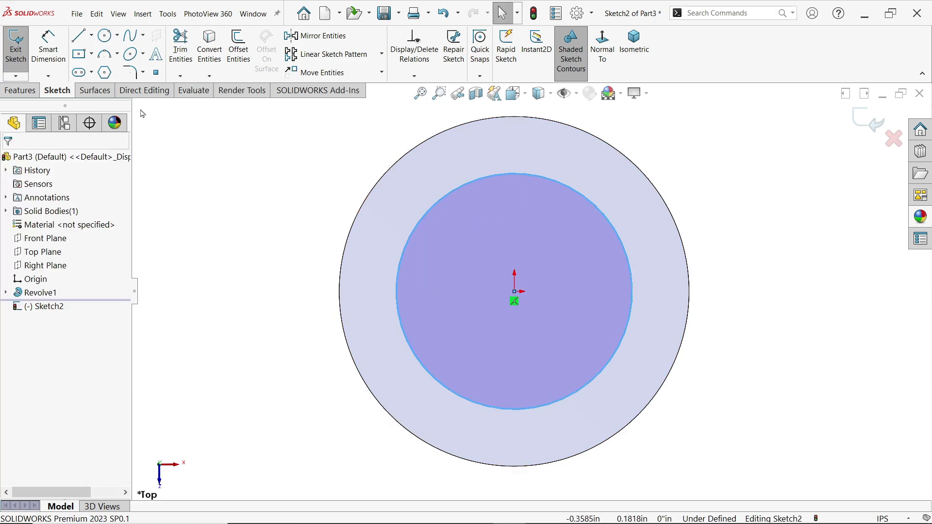
Dimension the circle to a 3/16" diameter and switch to the isometric view.
click(48, 46)
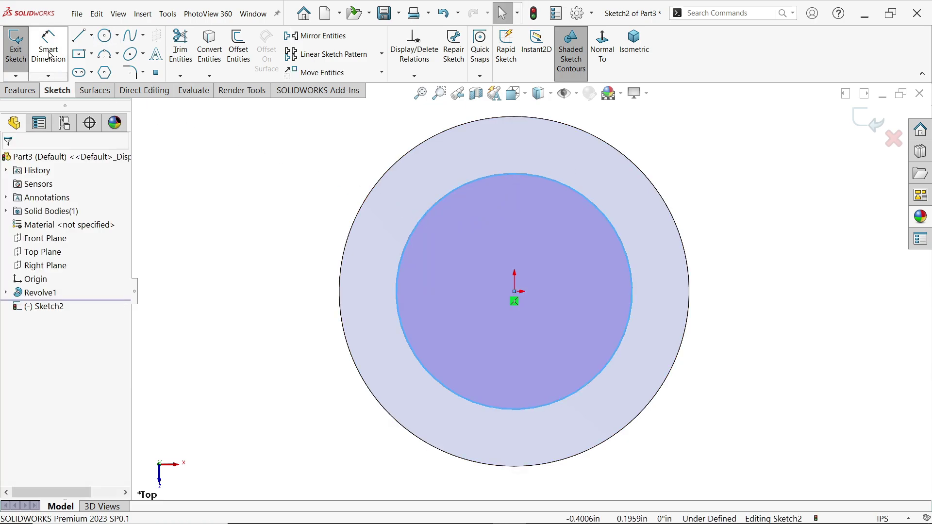
click(400, 285)
click(308, 282)
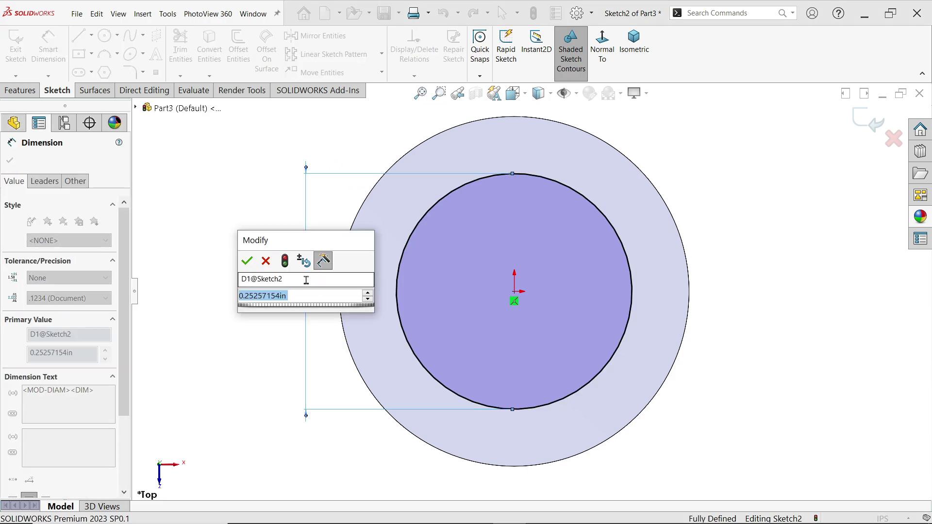
text(3/16)
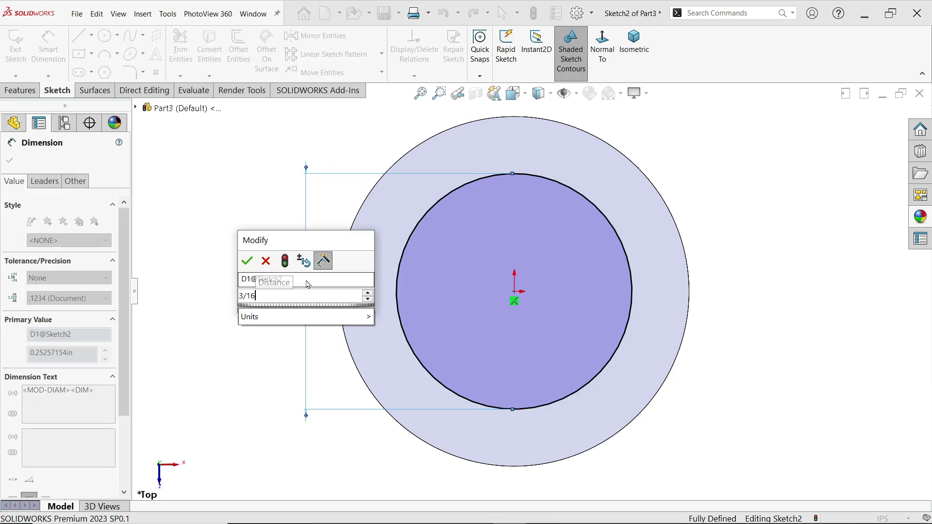
click(246, 260)
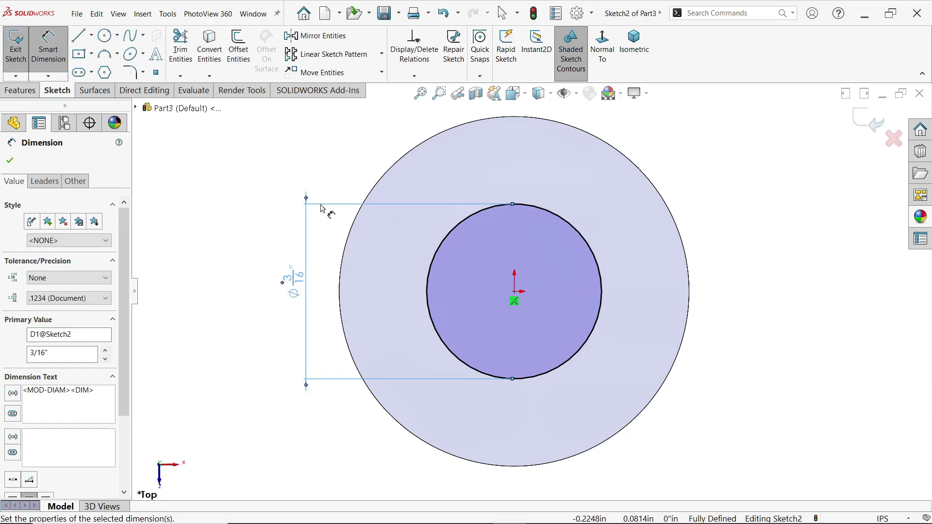
click(633, 46)
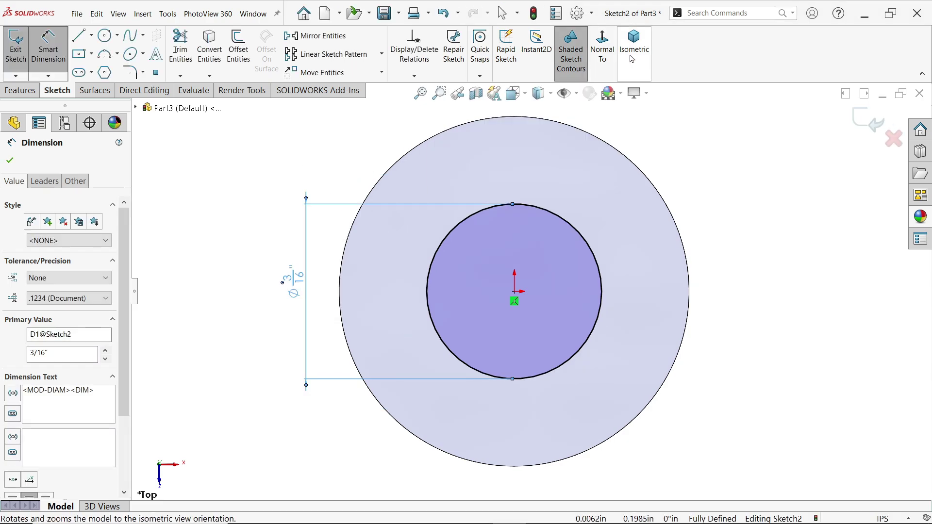
click(20, 90)
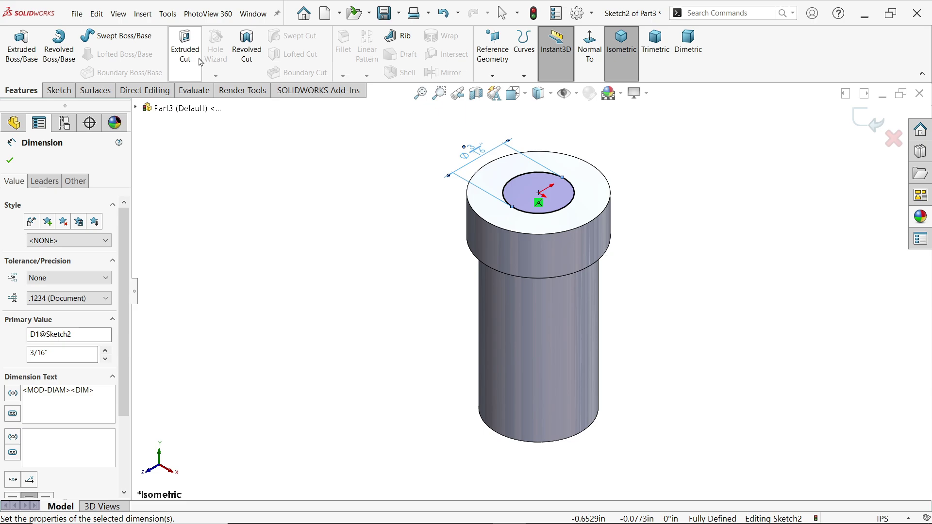
Cut-extrude the 3/16" circle Through All to make the central hole.
click(190, 58)
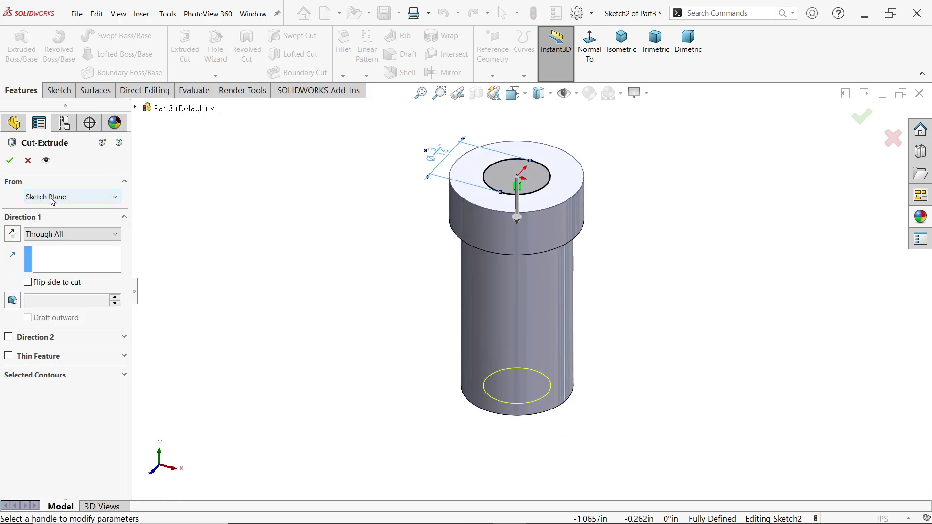
click(47, 234)
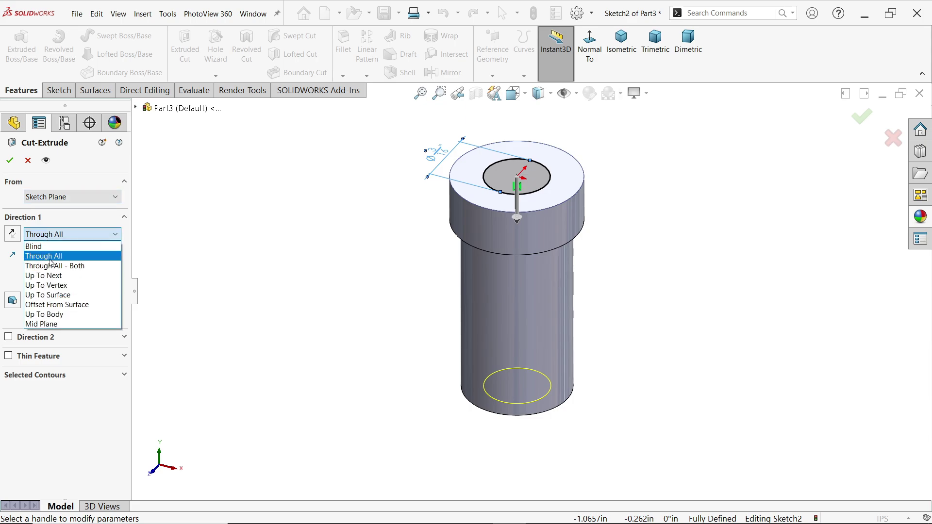
click(48, 256)
middle_drag(247, 304, 264, 150)
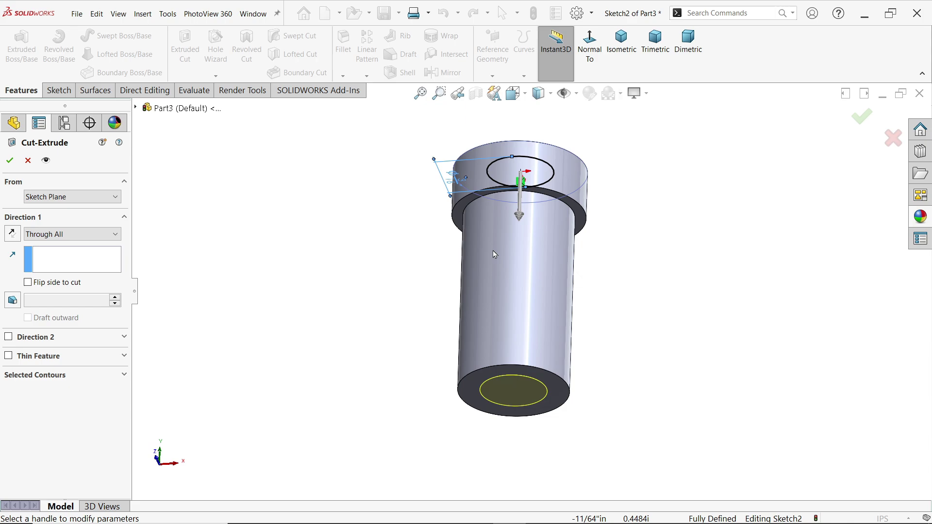
scroll(494, 254, down, 2)
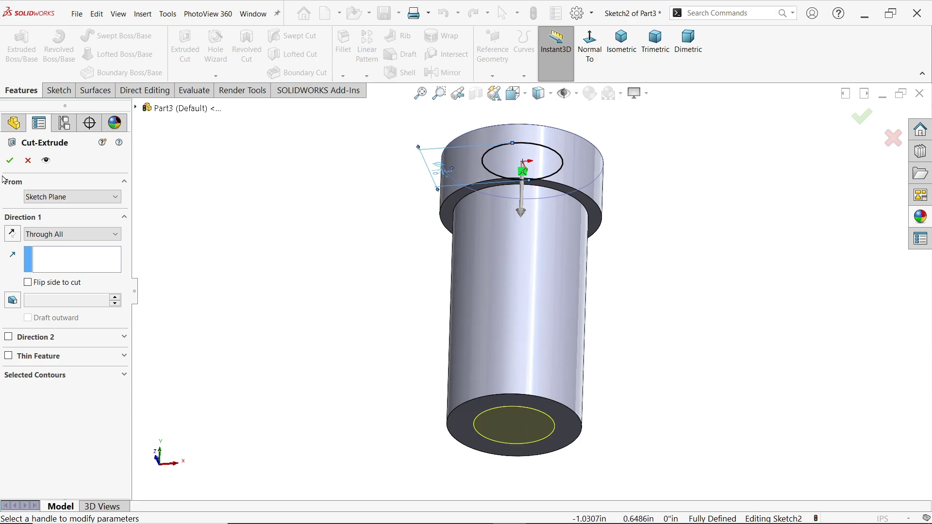
click(9, 160)
middle_drag(328, 289, 333, 399)
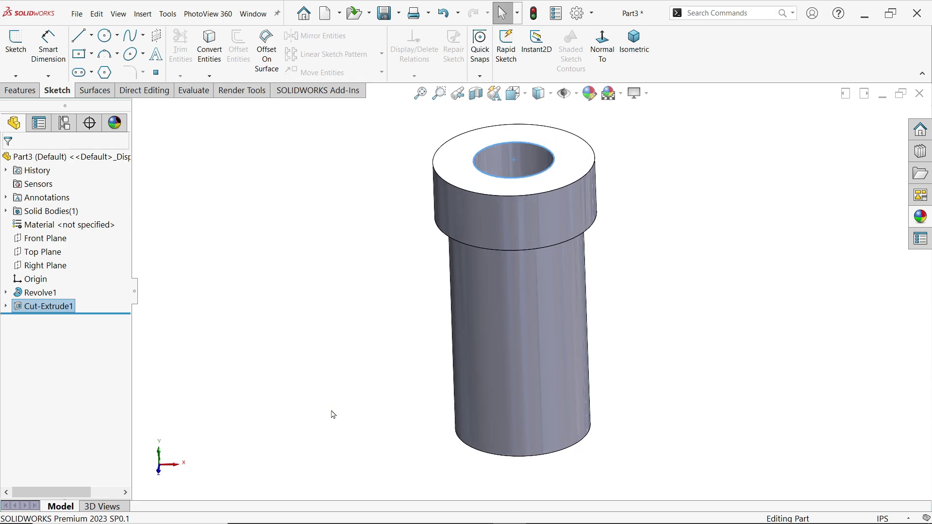
Fillet the top, bottom and flange edges with a symmetric 0.005 in radius.
click(23, 90)
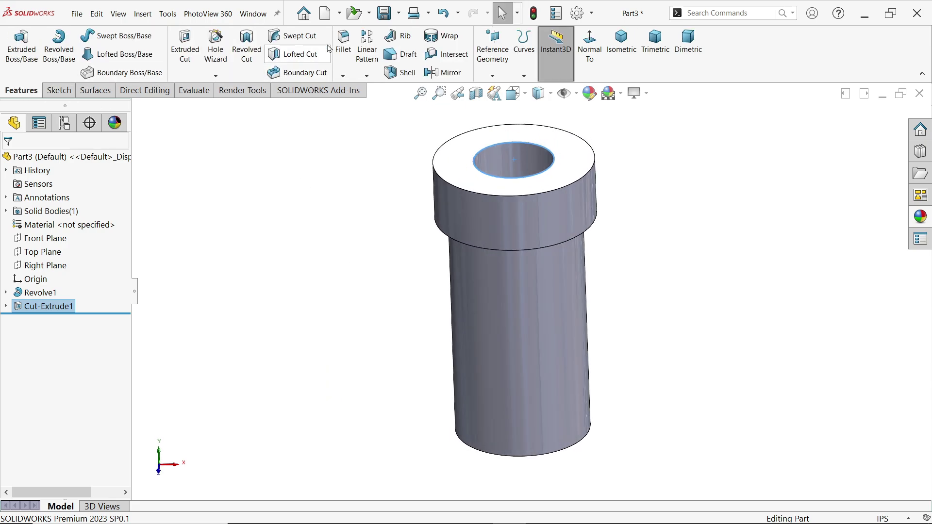
click(343, 41)
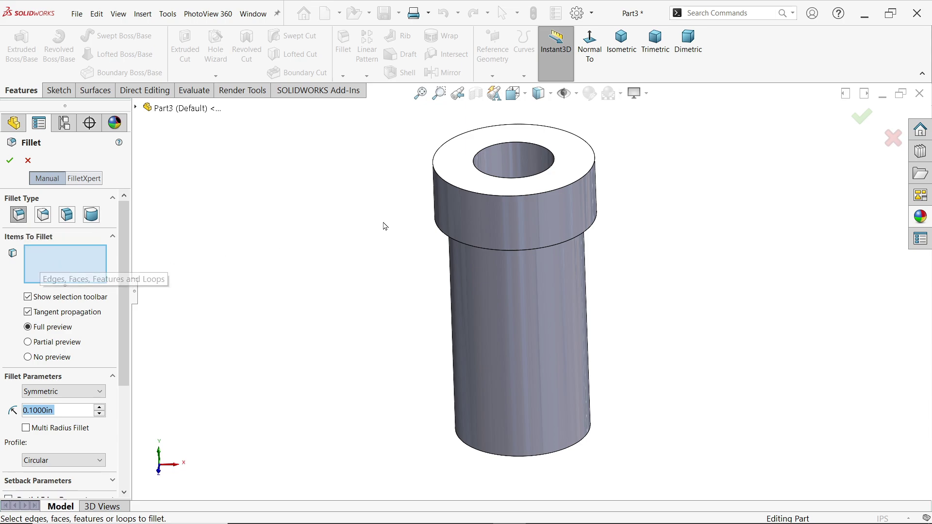
click(467, 192)
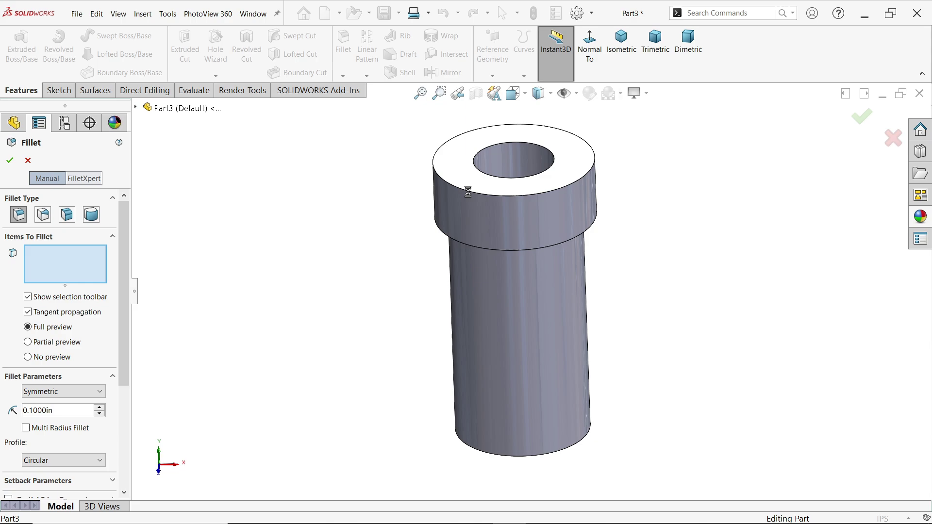
click(487, 250)
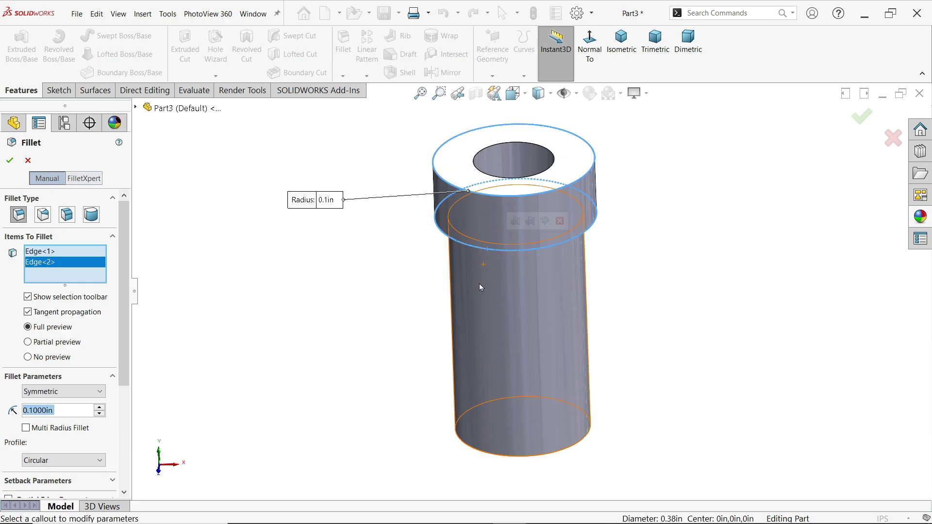
click(562, 452)
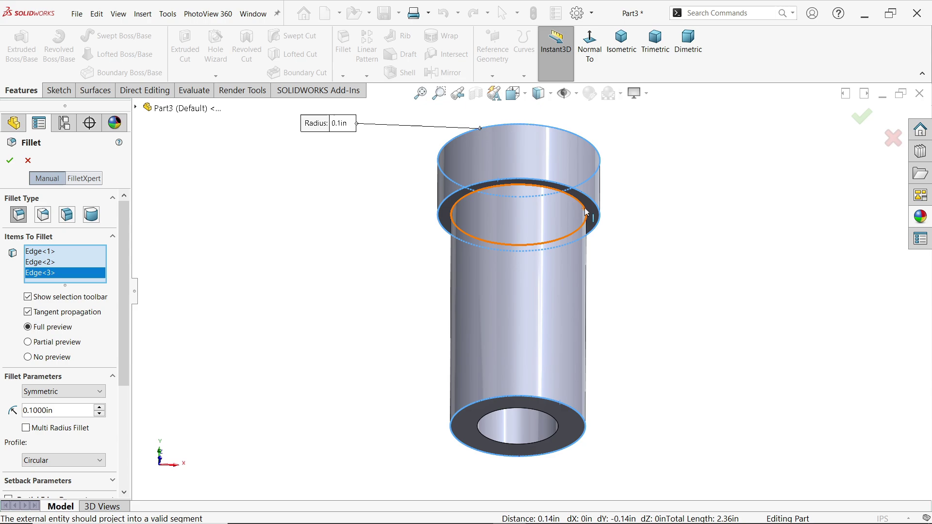
click(586, 219)
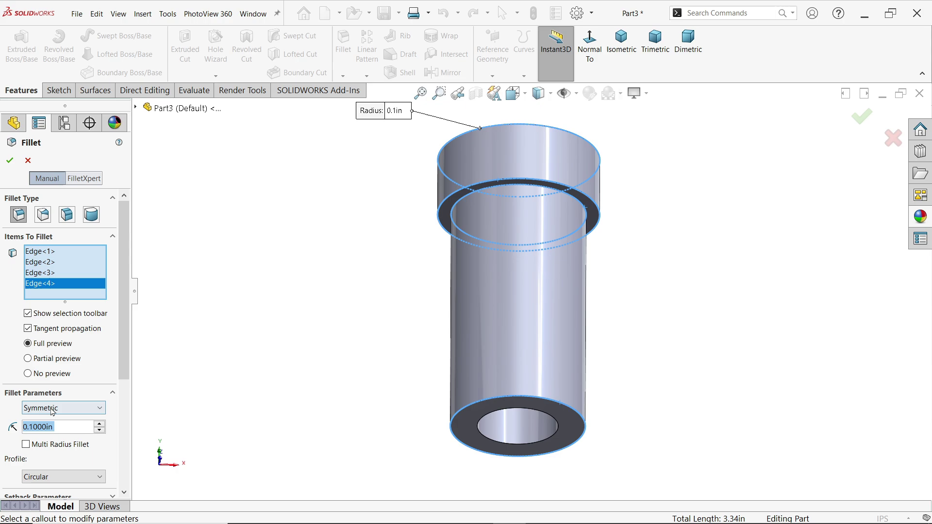
text(0.005)
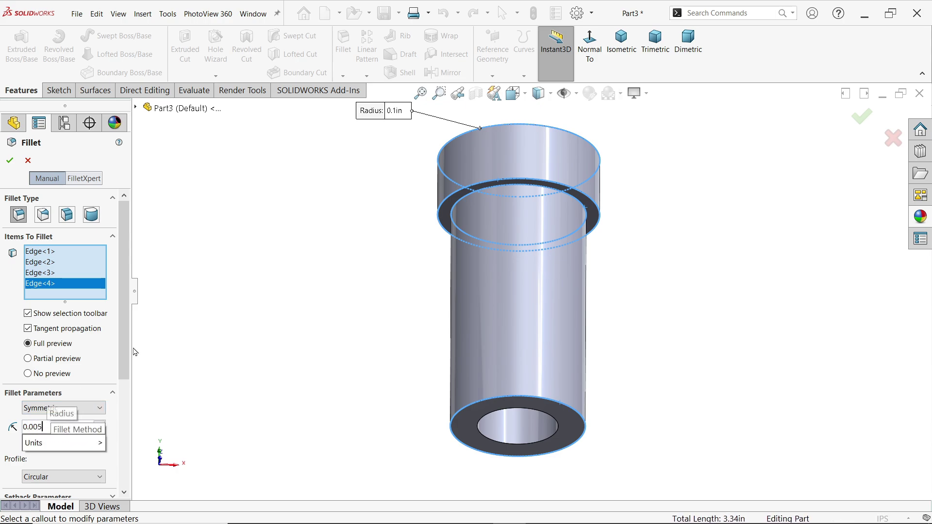
key(Return)
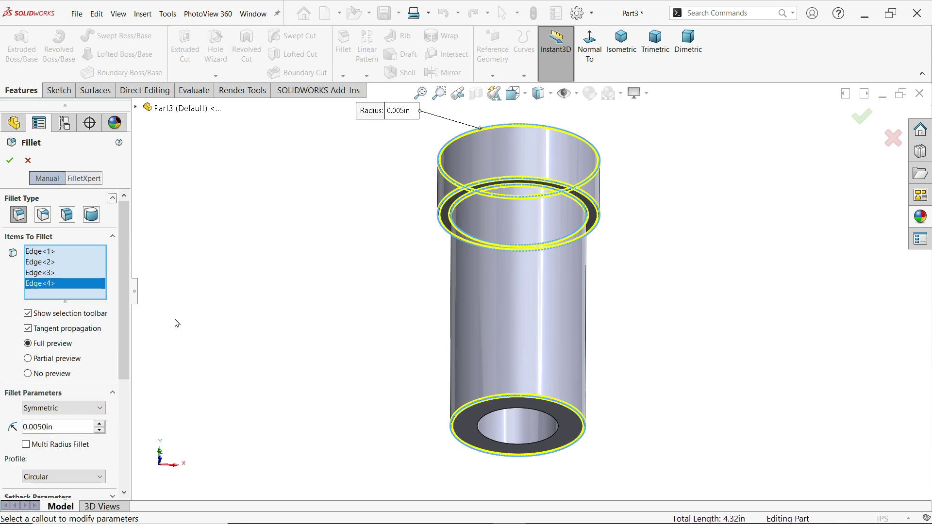
click(48, 409)
click(48, 412)
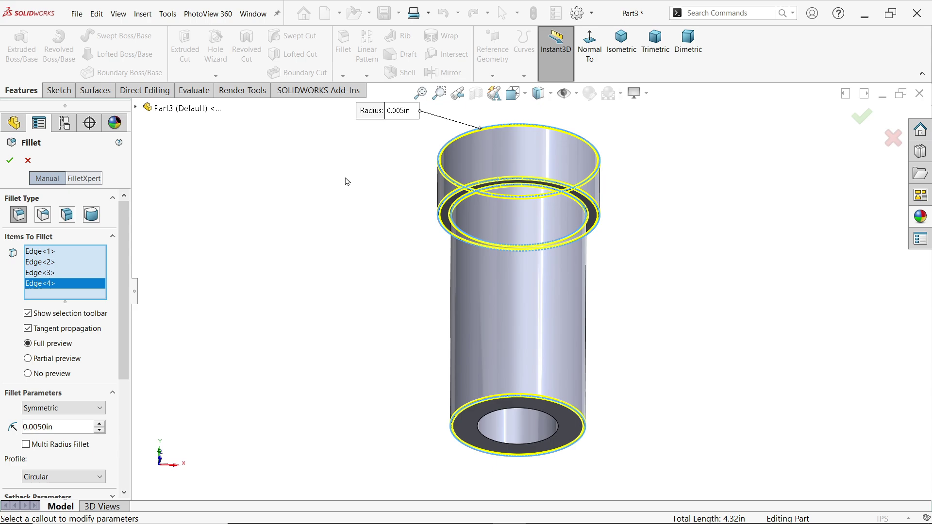
Add the hole's top edge to the fillet selection and accept Fillet1.
middle_drag(345, 181, 272, 270)
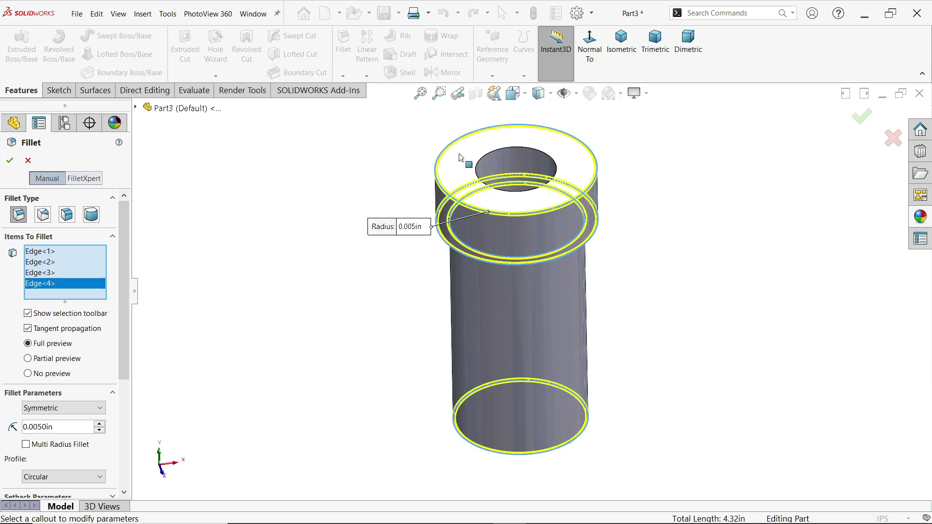
click(496, 155)
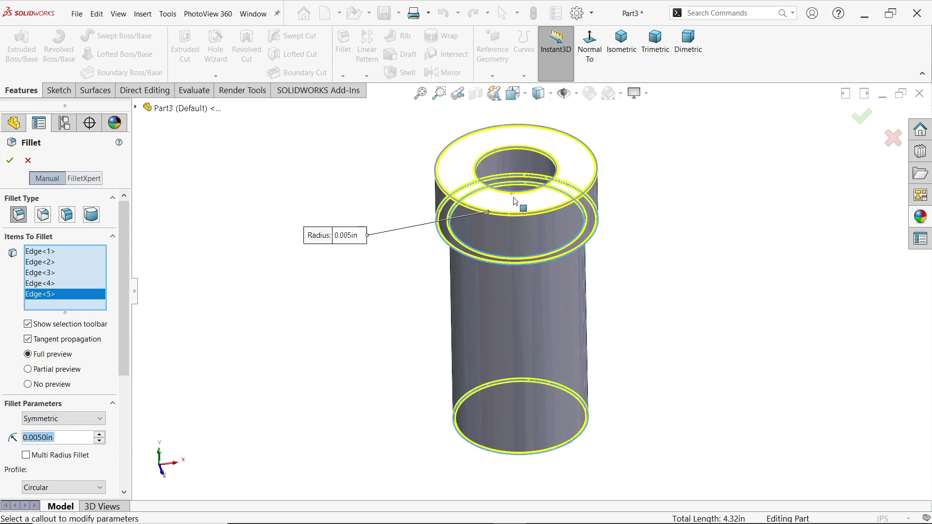
scroll(583, 313, up, 3)
scroll(513, 326, down, 2)
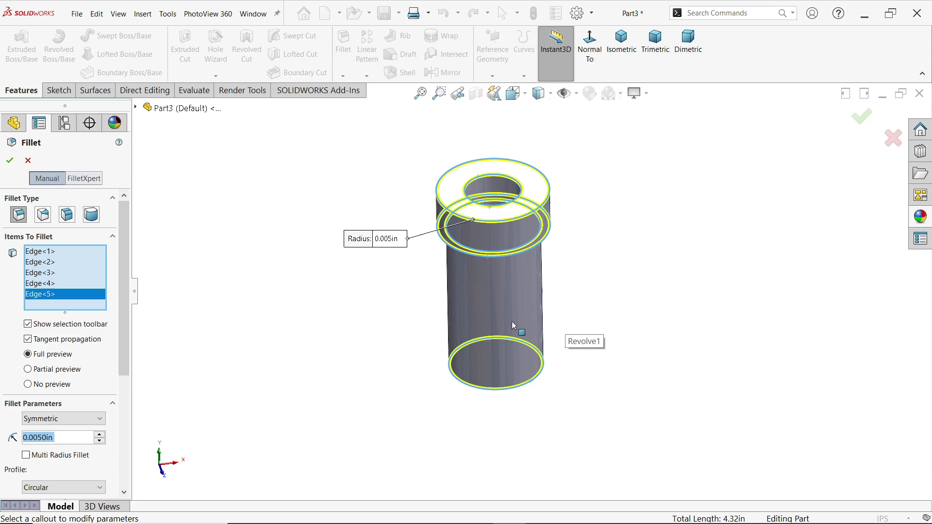
click(9, 160)
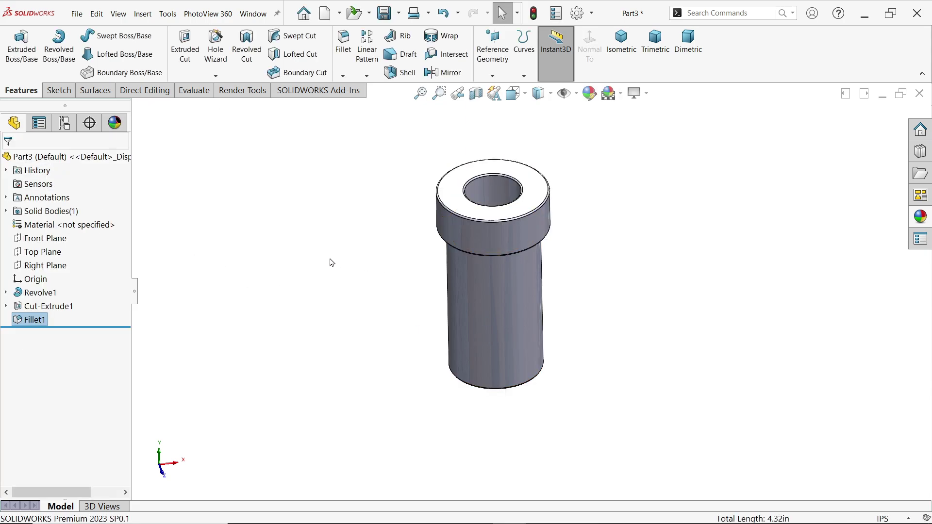
Assign 6061 Alloy from the Aluminium Alloys library as the part's material.
click(82, 226)
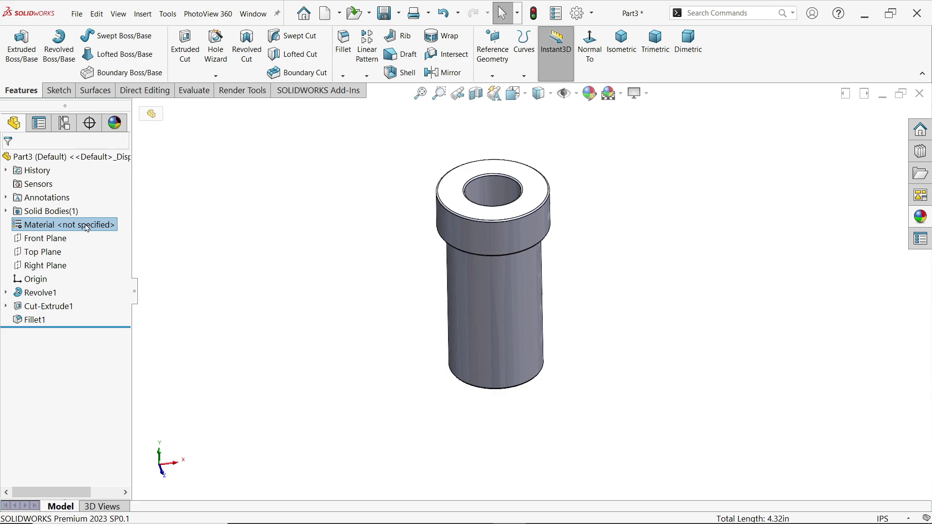
right_click(87, 228)
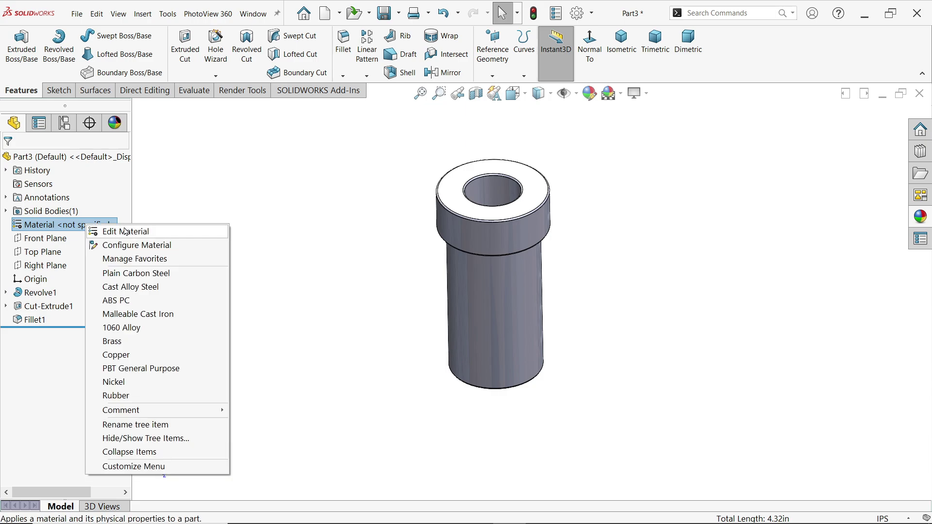
click(141, 231)
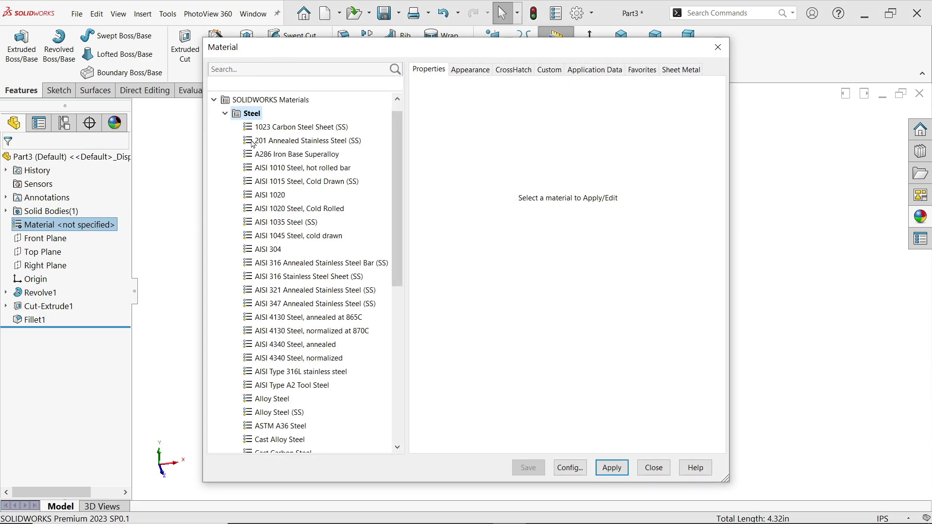
click(225, 113)
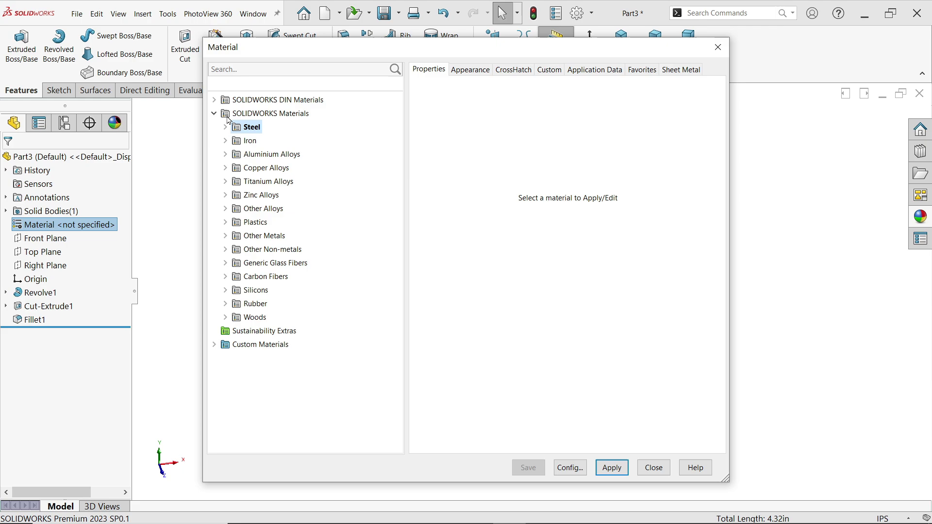
click(226, 154)
drag(402, 181, 385, 342)
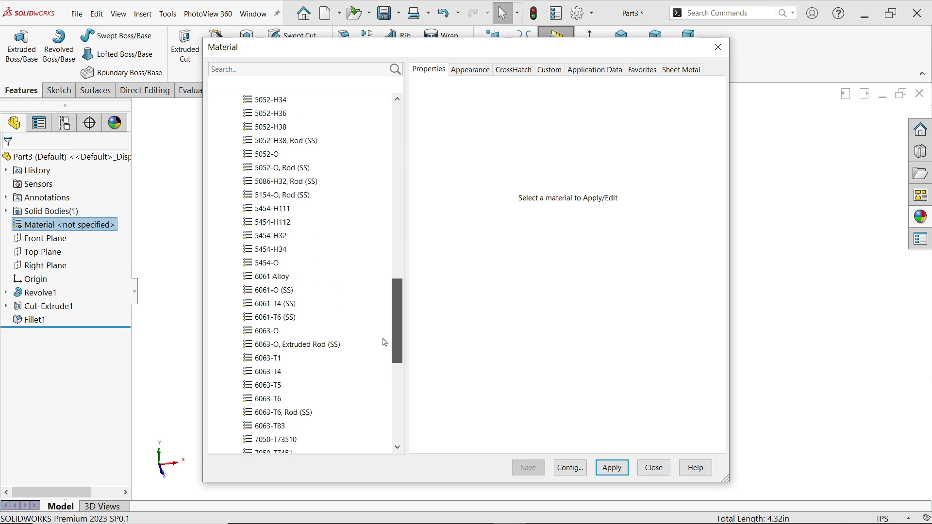
click(272, 277)
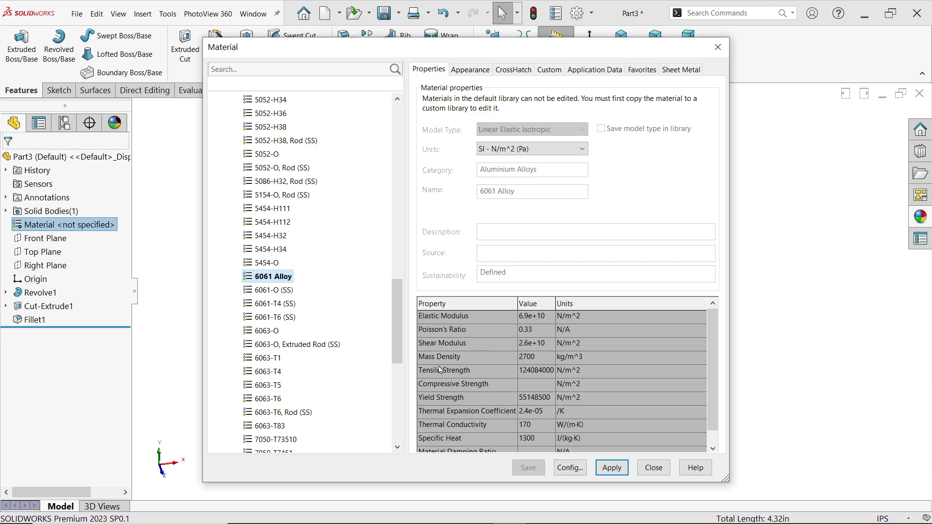
click(612, 467)
click(654, 469)
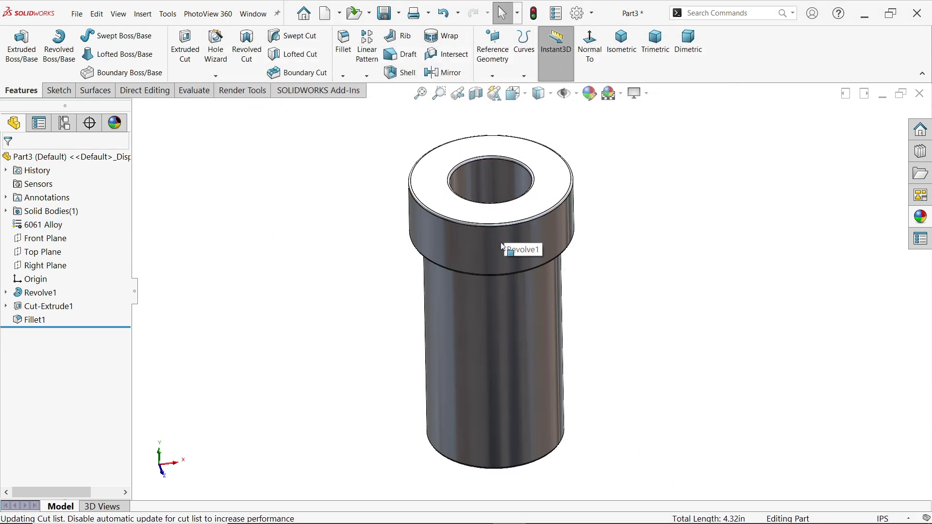
Apply a plain yellow colour appearance to the whole bearing part.
click(923, 222)
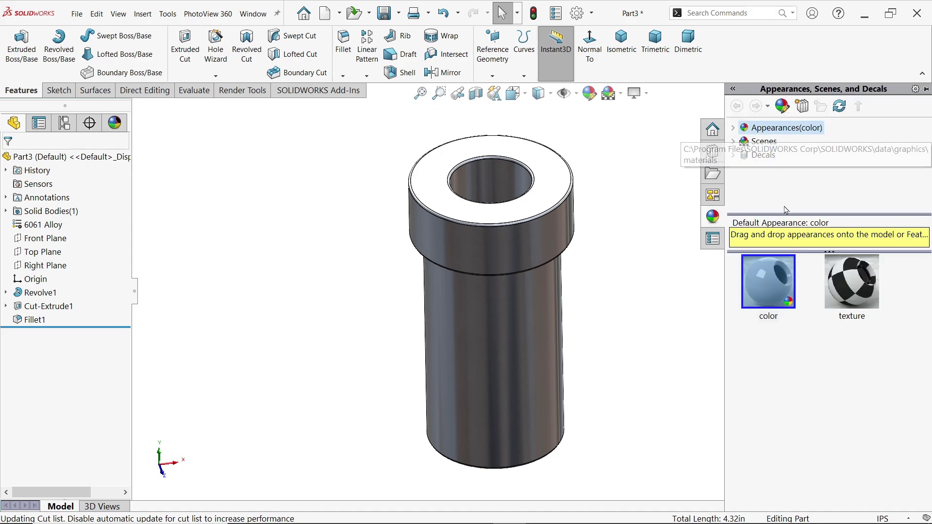
double_click(768, 284)
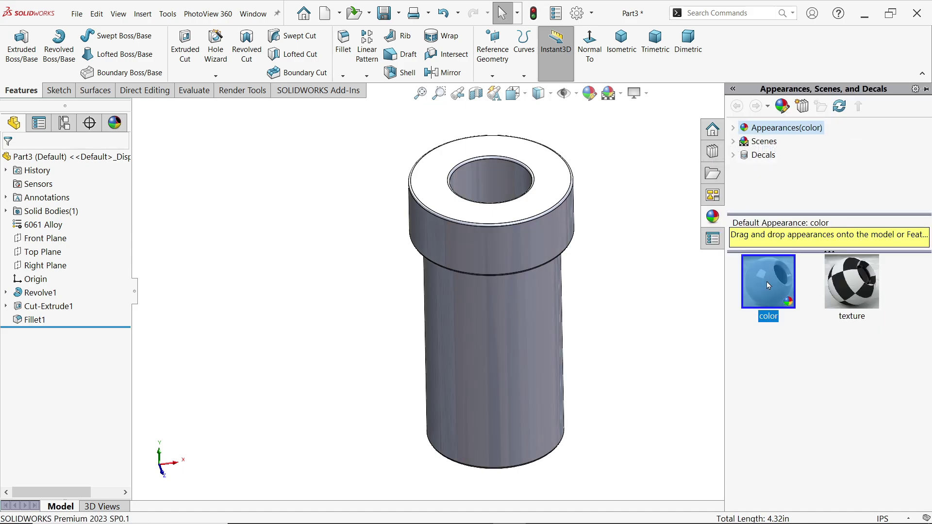
click(590, 93)
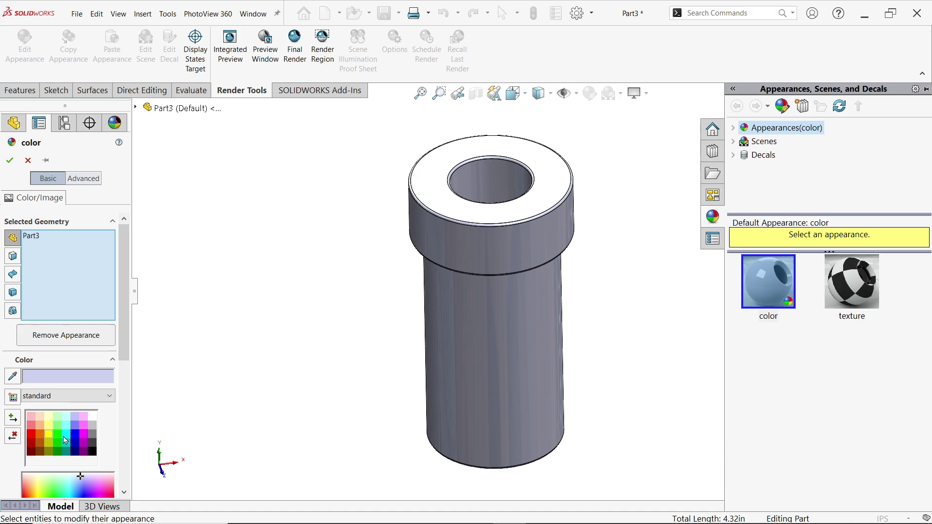
click(50, 435)
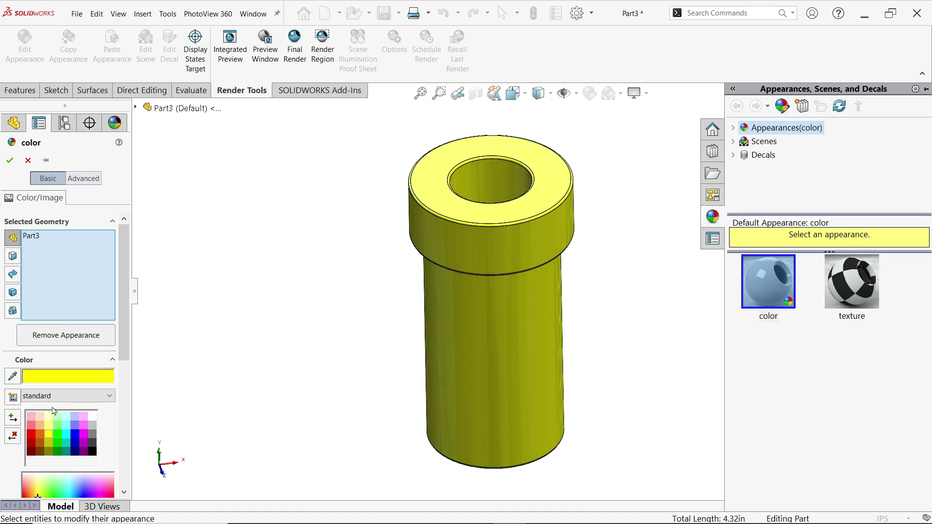
click(9, 160)
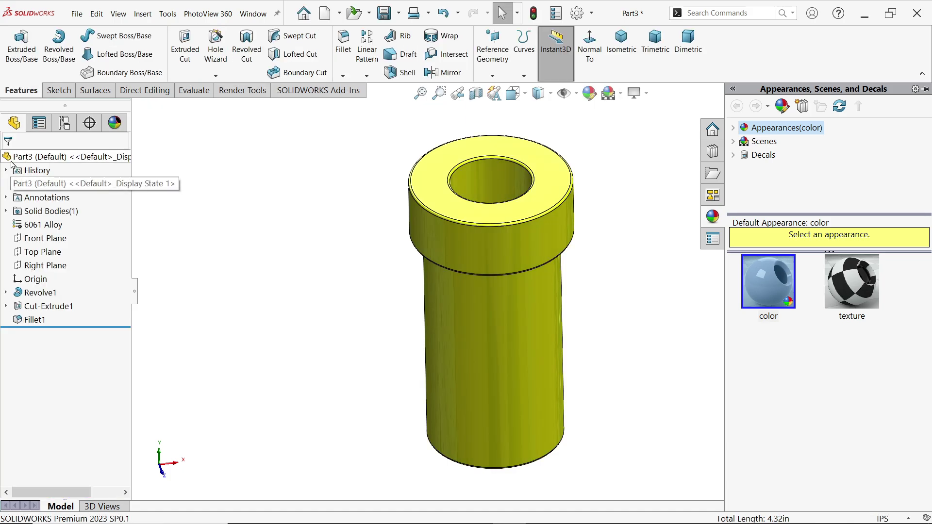
Save the new part under the file name 2.BEARING.
click(385, 13)
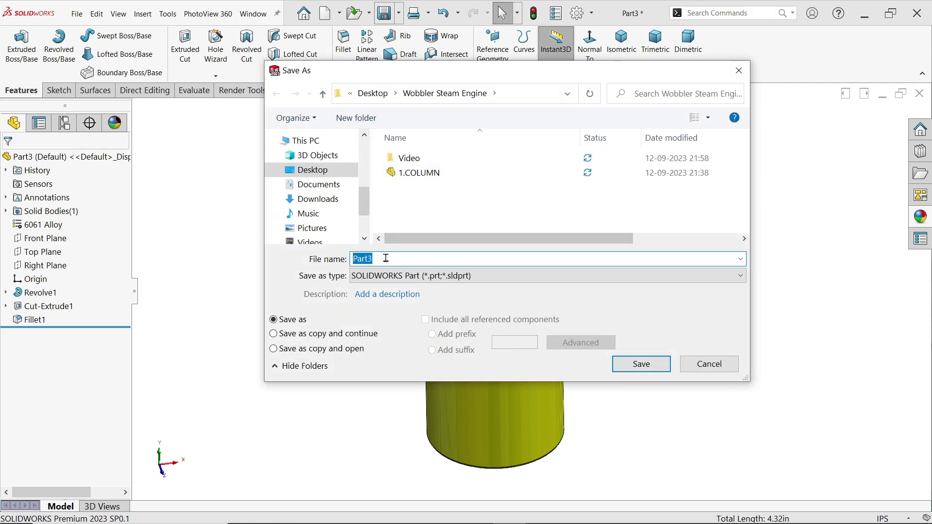
text(2.BEARING)
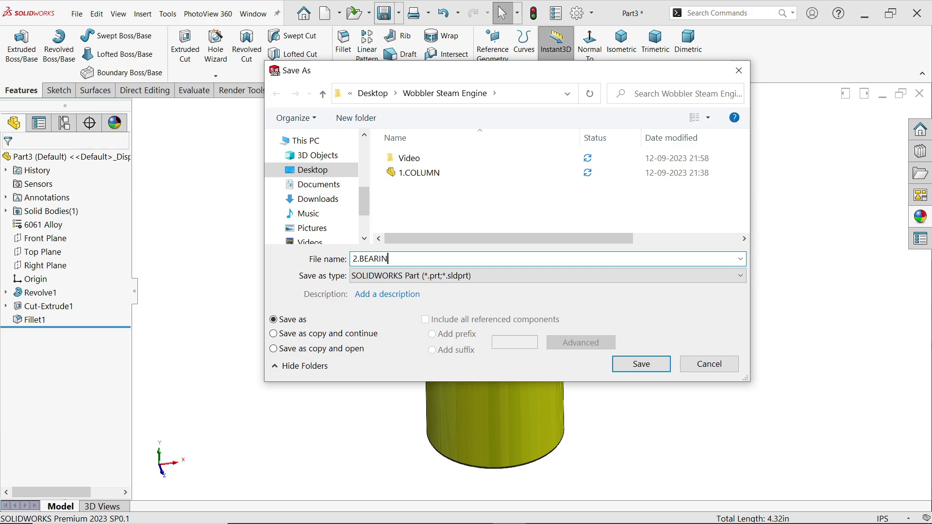
click(637, 365)
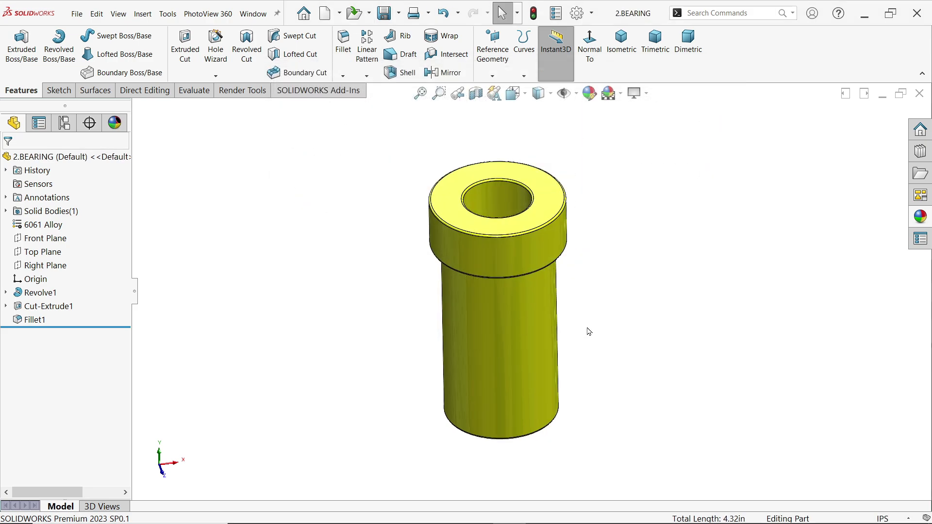